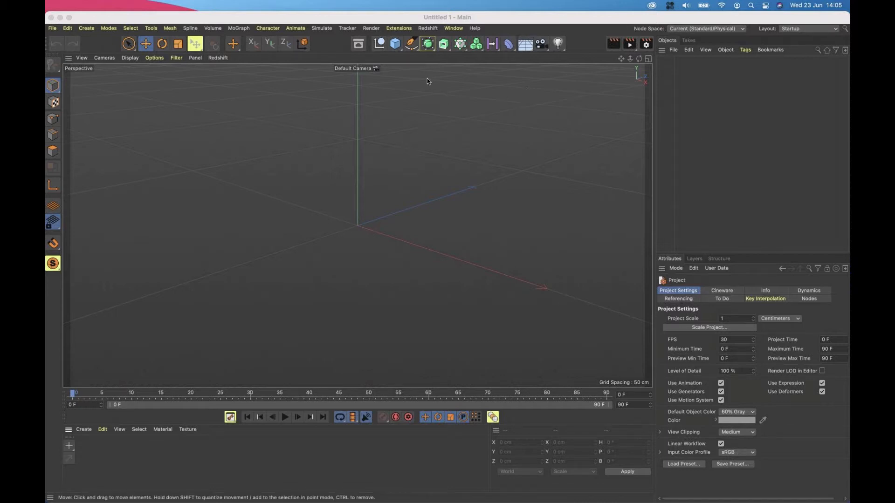
Add a cube, move it along X to about -536 cm, and record a keyframe at frame 0
{"action": "left_click", "coordinate": [395, 45]}
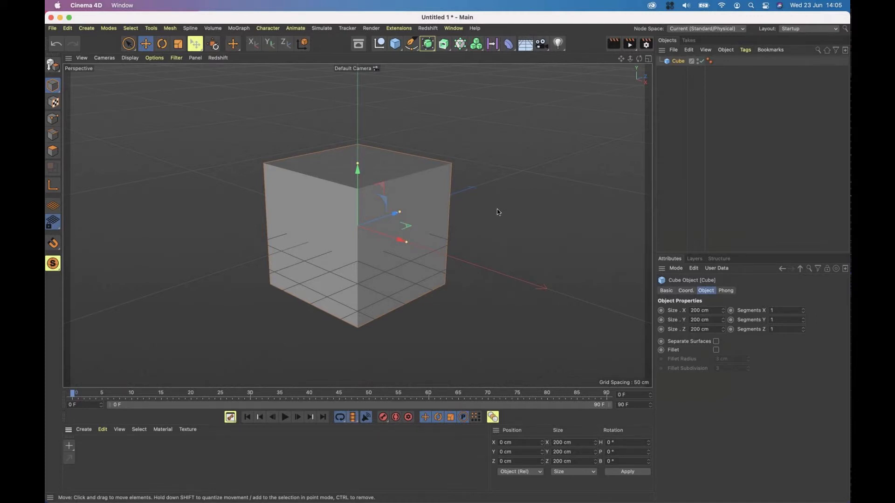
{"action": "left_click_drag", "start_coordinate": [389, 238], "coordinate": [200, 170]}
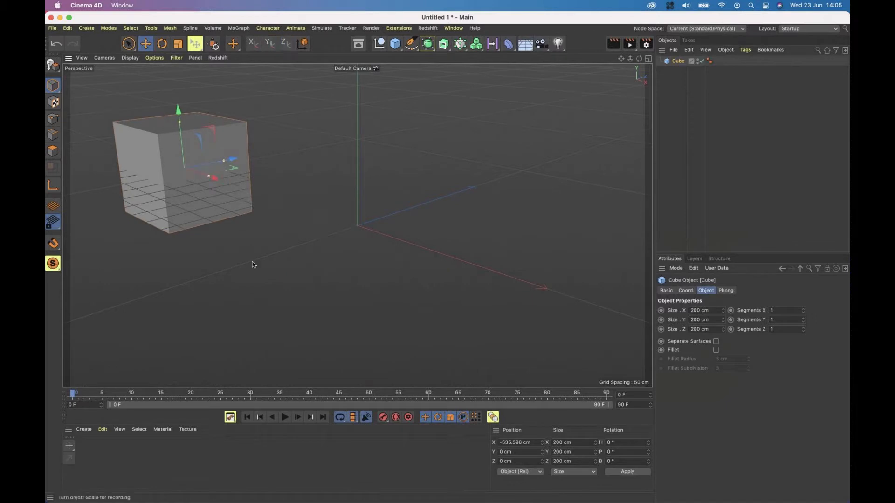
{"action": "left_click", "coordinate": [383, 419]}
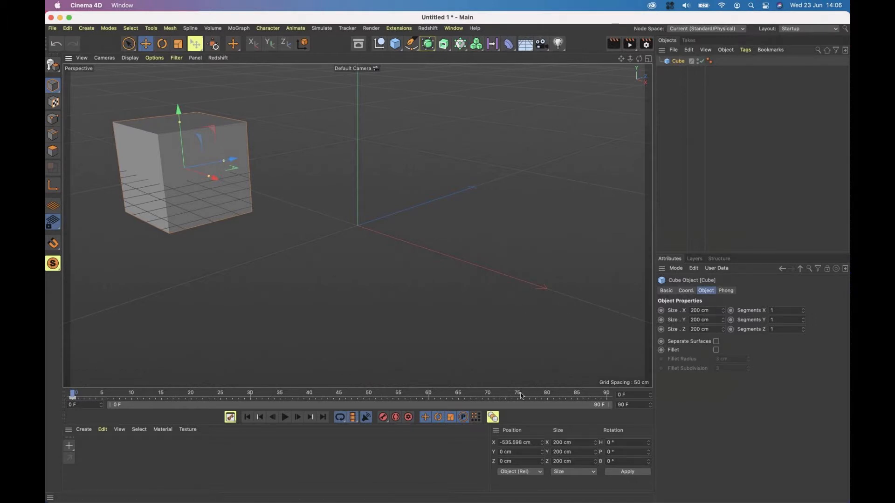
At frame 90, move the cube along X to about 263 cm and record a second keyframe
{"action": "left_click_drag", "start_coordinate": [521, 396], "coordinate": [607, 396]}
{"action": "left_click_drag", "start_coordinate": [214, 176], "coordinate": [624, 290]}
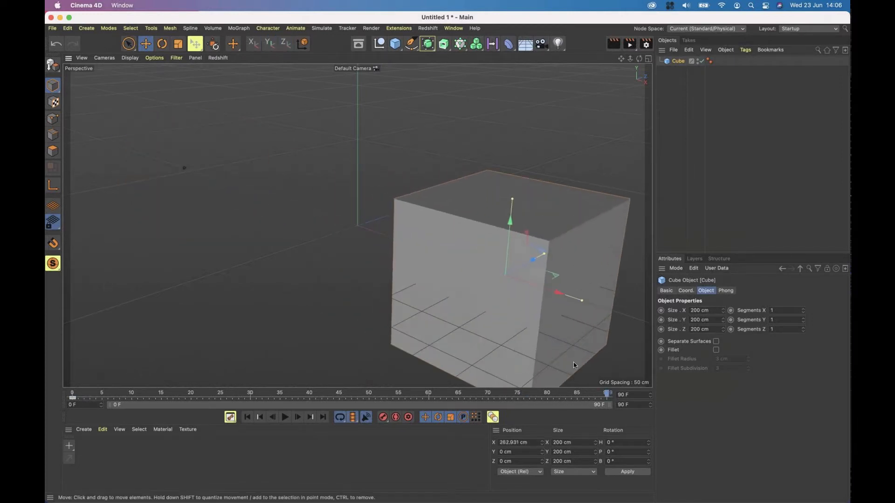
{"action": "left_click", "coordinate": [383, 418]}
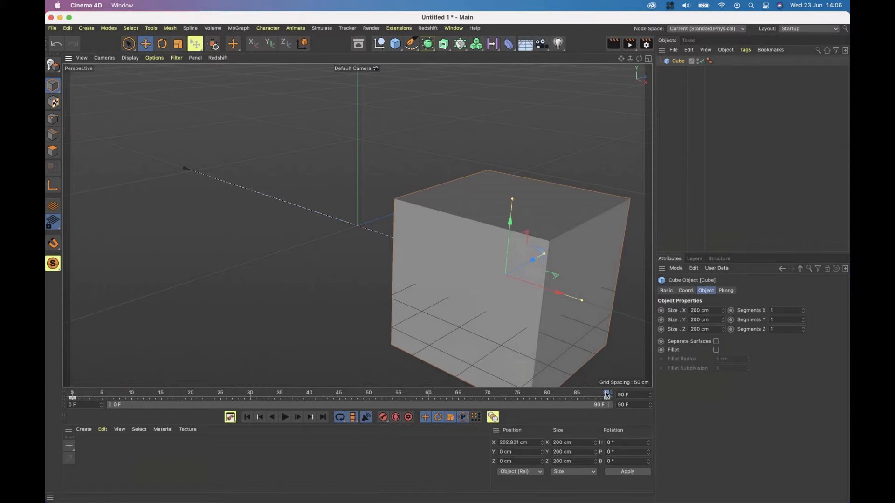
Scrub between frames 0 and 90 to check the cube's movement along its path
{"action": "mouse_move", "coordinate": [606, 395]}
{"action": "left_mouse_down"}
{"action": "mouse_move", "coordinate": [571, 394]}
{"action": "mouse_move", "coordinate": [588, 395]}
{"action": "left_mouse_up"}
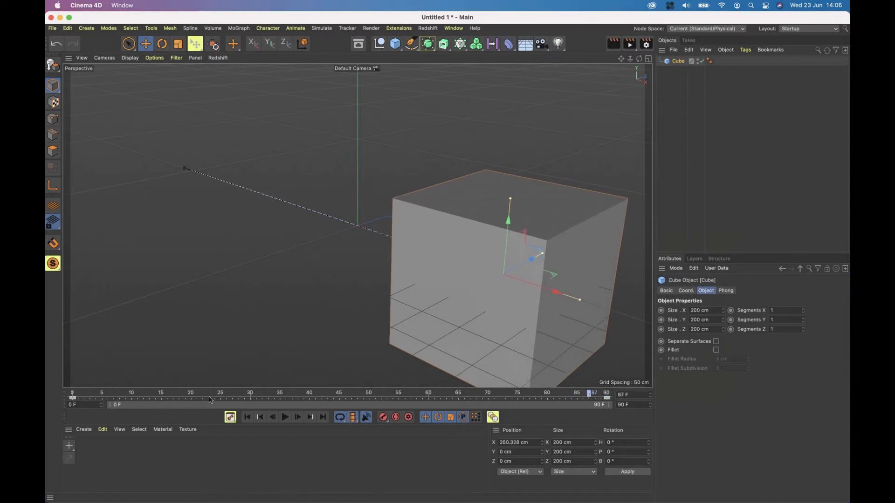
{"action": "left_click", "coordinate": [74, 397]}
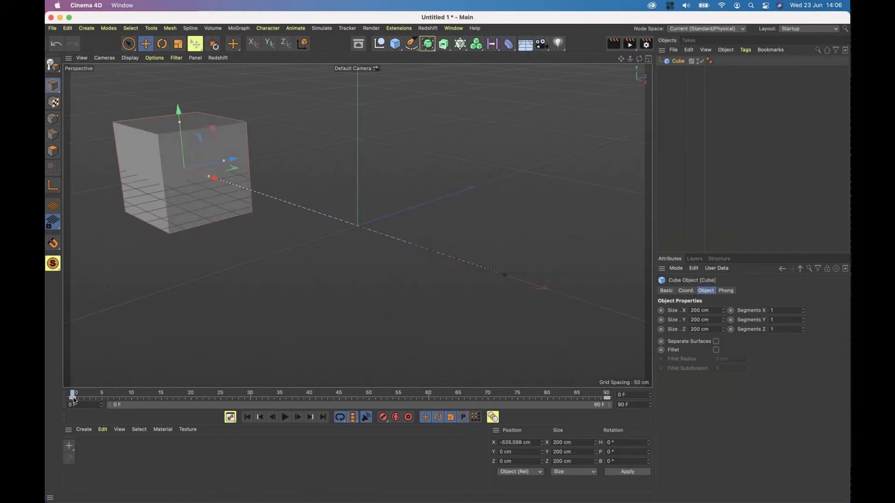
{"action": "left_click", "coordinate": [607, 395]}
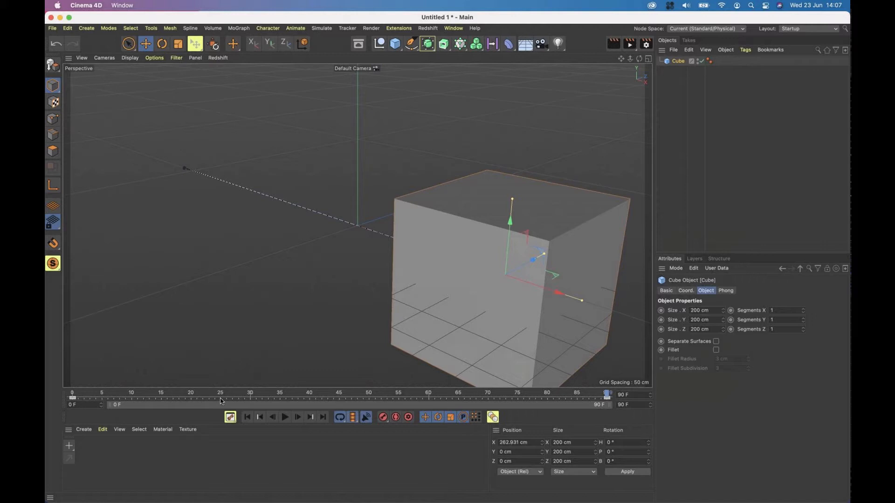
{"action": "left_click", "coordinate": [72, 394]}
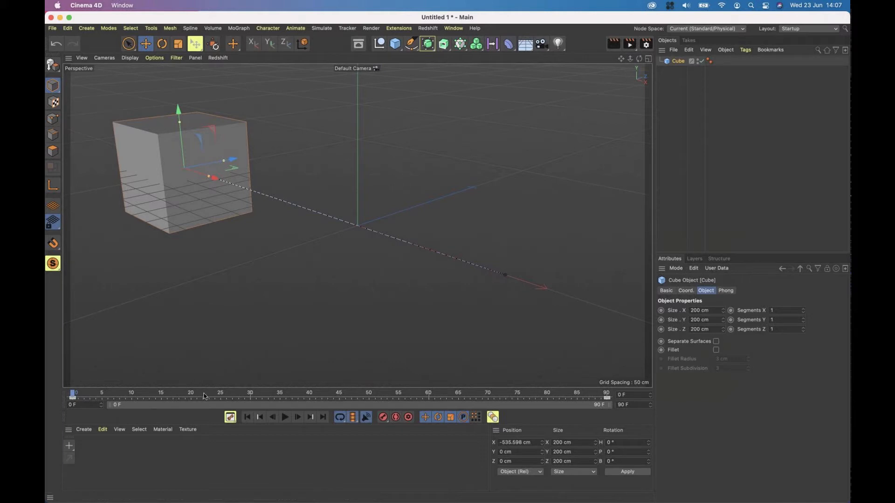
Play back the cube animation twice and return to frame 0
{"action": "left_click", "coordinate": [284, 417]}
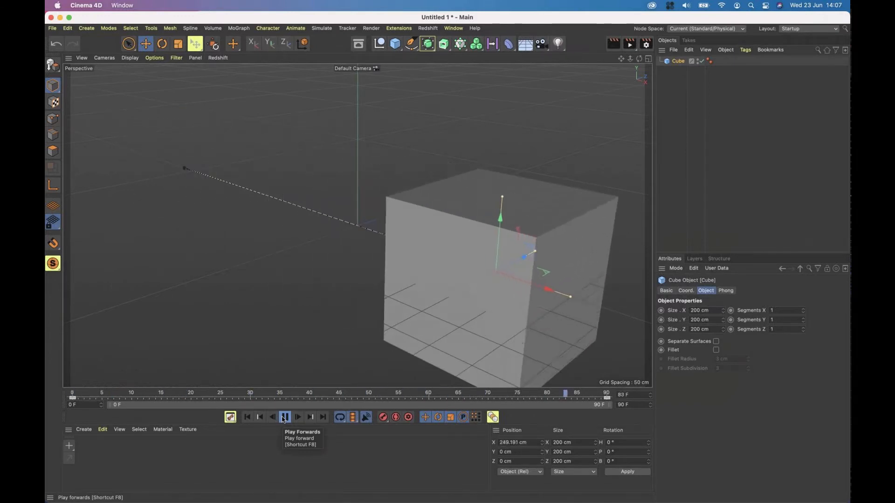
{"action": "left_click", "coordinate": [284, 418]}
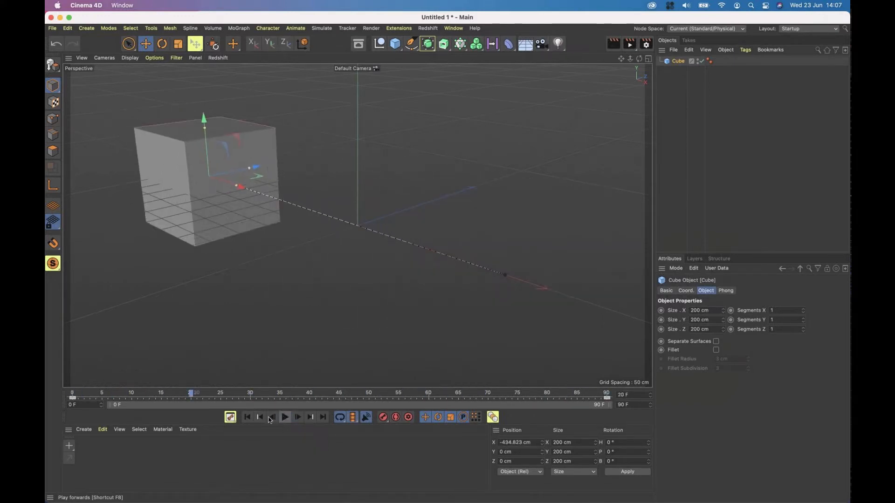
{"action": "left_click", "coordinate": [247, 417]}
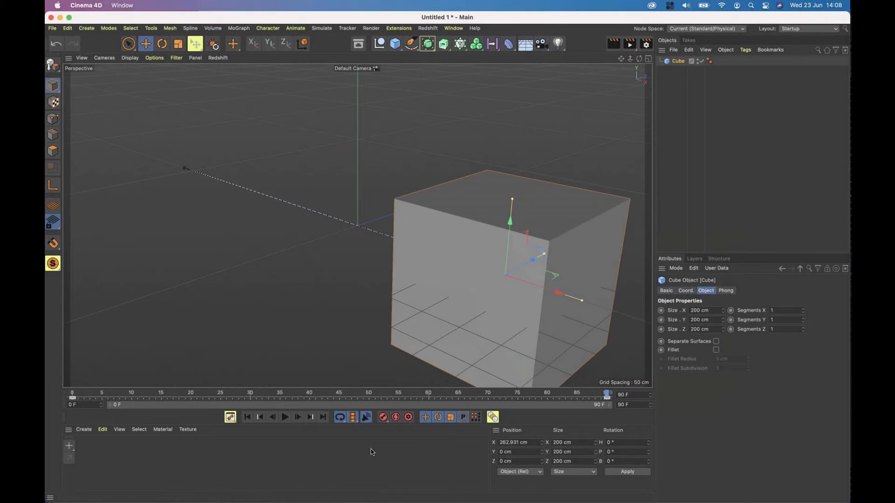
{"action": "left_click", "coordinate": [285, 418]}
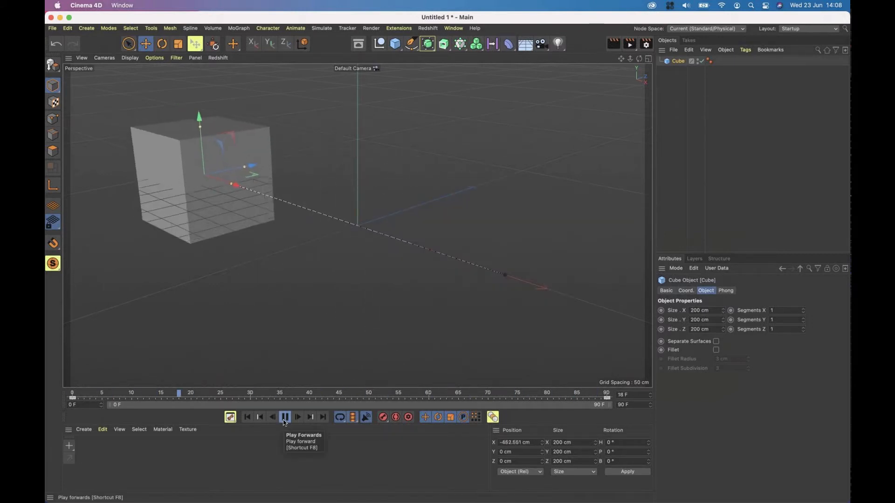
{"action": "left_click", "coordinate": [285, 418]}
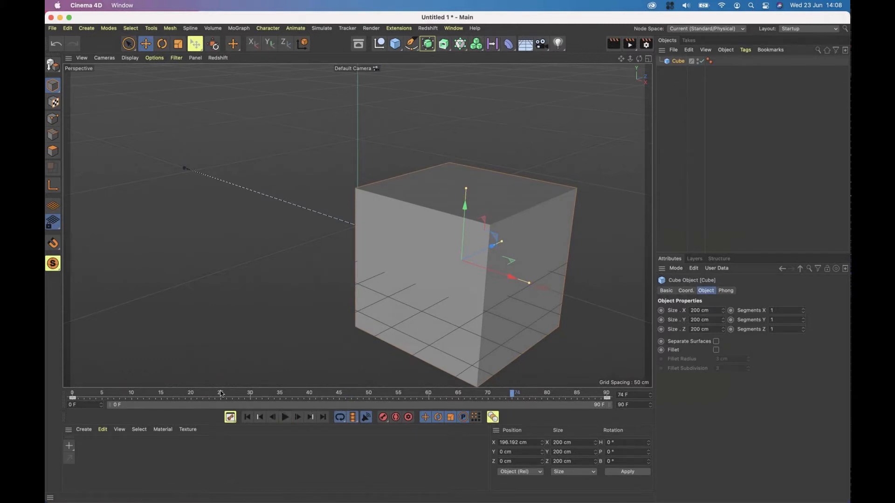
{"action": "left_click_drag", "start_coordinate": [238, 394], "coordinate": [72, 394]}
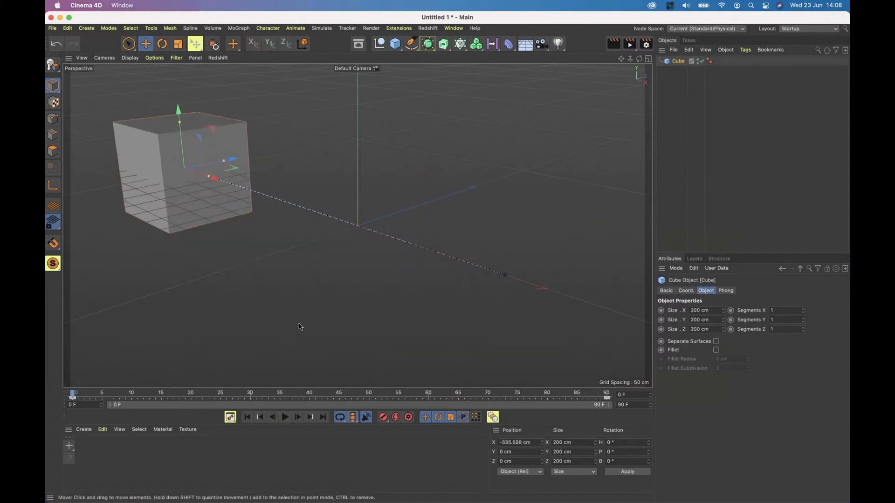
Start a new project with a cube moved along X to about -652 cm, and turn on Autokeying
{"action": "key", "text": "super+n"}
{"action": "left_click", "coordinate": [395, 44]}
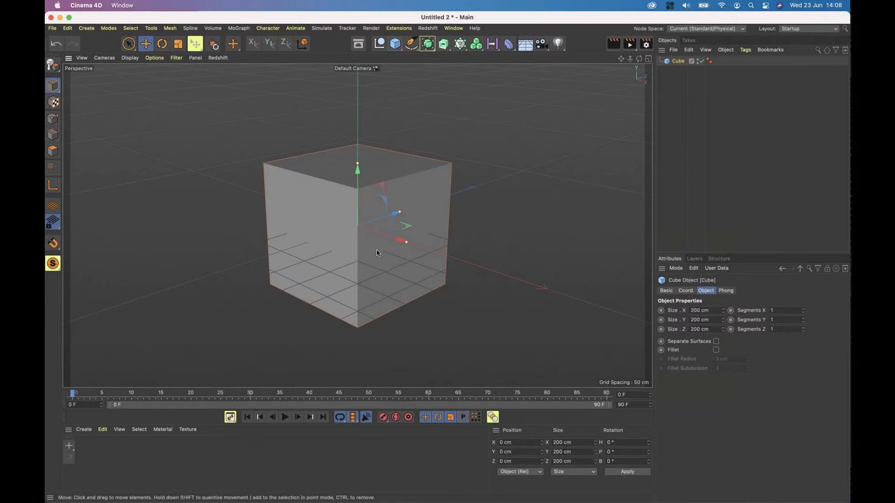
{"action": "left_click_drag", "start_coordinate": [396, 239], "coordinate": [187, 169]}
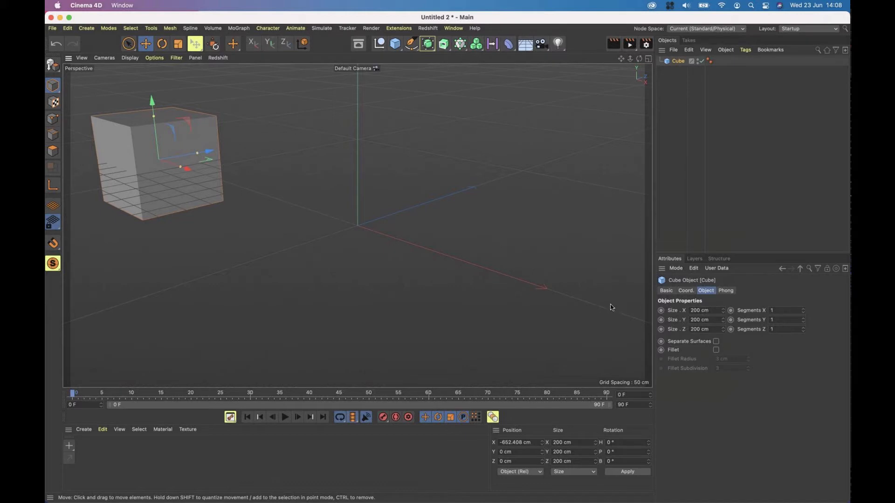
{"action": "left_click", "coordinate": [396, 418]}
Try to autokey the cube's motion by repositioning it at different frames and scrubbing the timeline
{"action": "left_click", "coordinate": [197, 394]}
{"action": "left_click_drag", "start_coordinate": [185, 169], "coordinate": [269, 327]}
{"action": "left_click", "coordinate": [345, 396]}
{"action": "left_click_drag", "start_coordinate": [313, 186], "coordinate": [396, 166]}
{"action": "left_click", "coordinate": [536, 394]}
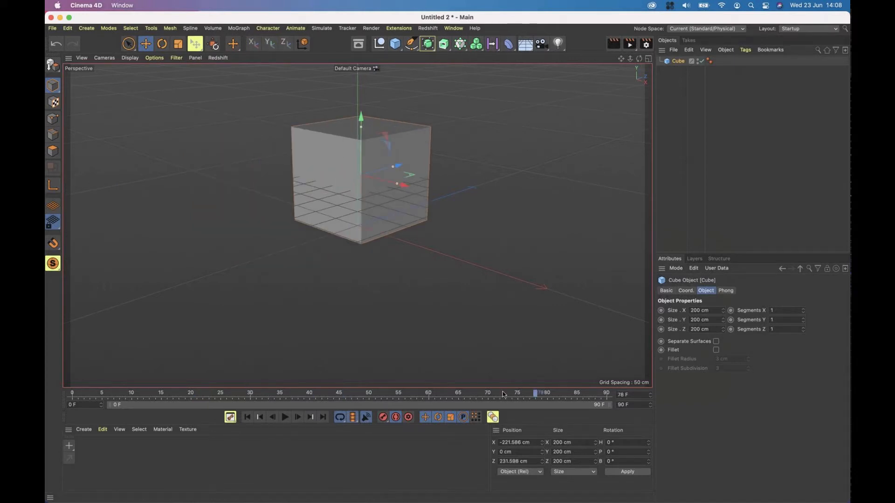
{"action": "left_click_drag", "start_coordinate": [502, 393], "coordinate": [352, 393]}
Reposition the cube at about X -669 cm, Z 14 cm, and keyframe its X, Y and Z position at frame 0
{"action": "left_click", "coordinate": [233, 394]}
{"action": "left_click_drag", "start_coordinate": [351, 179], "coordinate": [170, 177]}
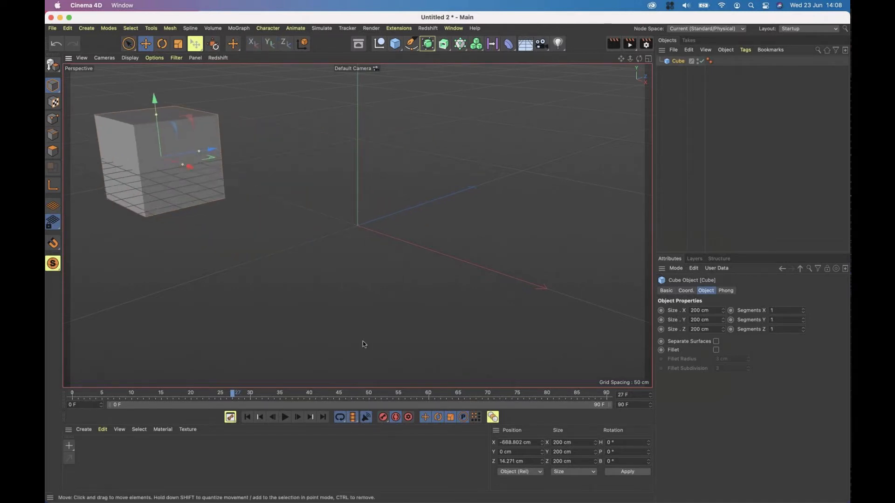
{"action": "left_click_drag", "start_coordinate": [235, 399], "coordinate": [47, 393]}
{"action": "left_click", "coordinate": [685, 292]}
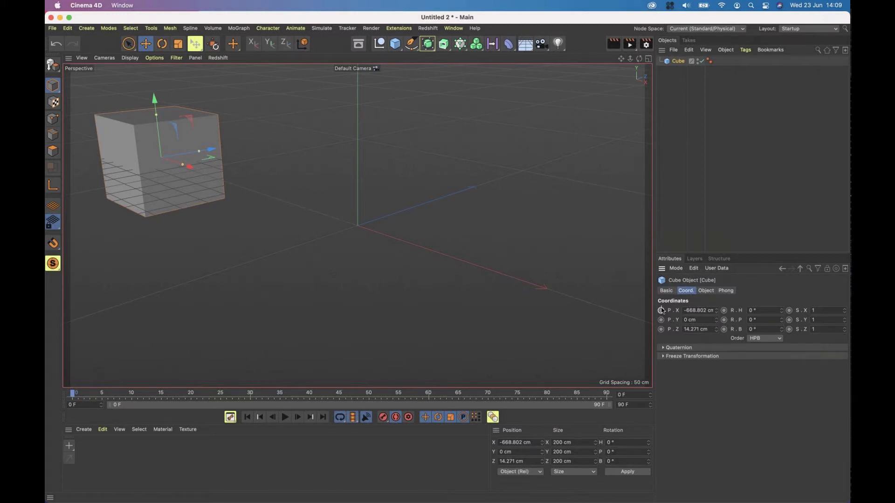
{"action": "left_click_drag", "start_coordinate": [661, 311], "coordinate": [660, 330]}
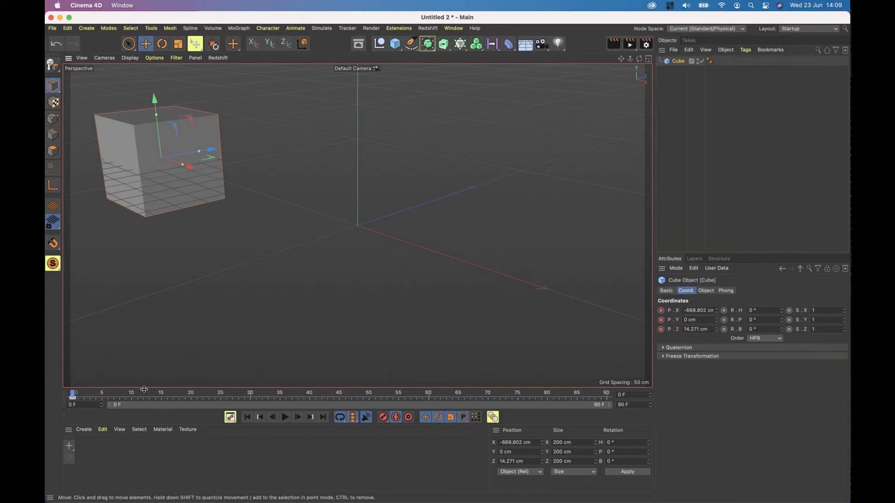
At frame 90, move the cube along X to about 298 cm using automatic keyframing
{"action": "left_click", "coordinate": [123, 393]}
{"action": "left_click", "coordinate": [608, 393]}
{"action": "left_click_drag", "start_coordinate": [190, 171], "coordinate": [591, 297]}
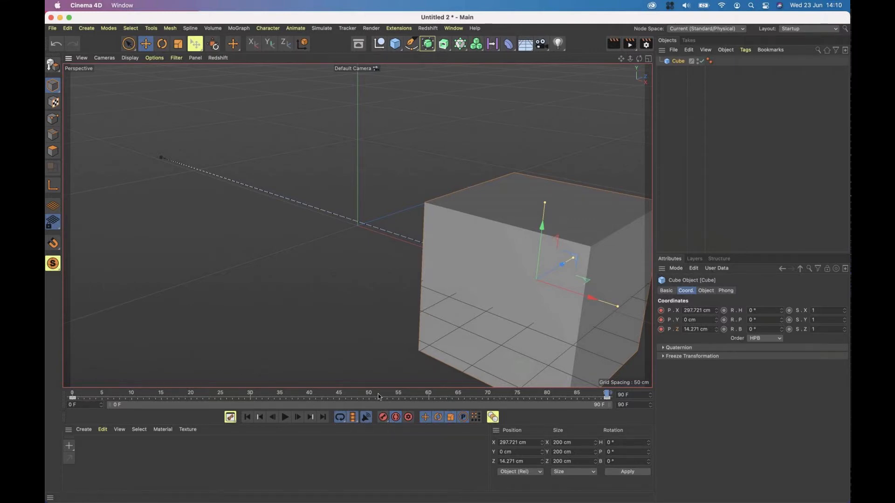
At frame 45, raise the cube to about Y 118 cm and push it back to about Z 250 cm
{"action": "left_click_drag", "start_coordinate": [379, 396], "coordinate": [342, 394]}
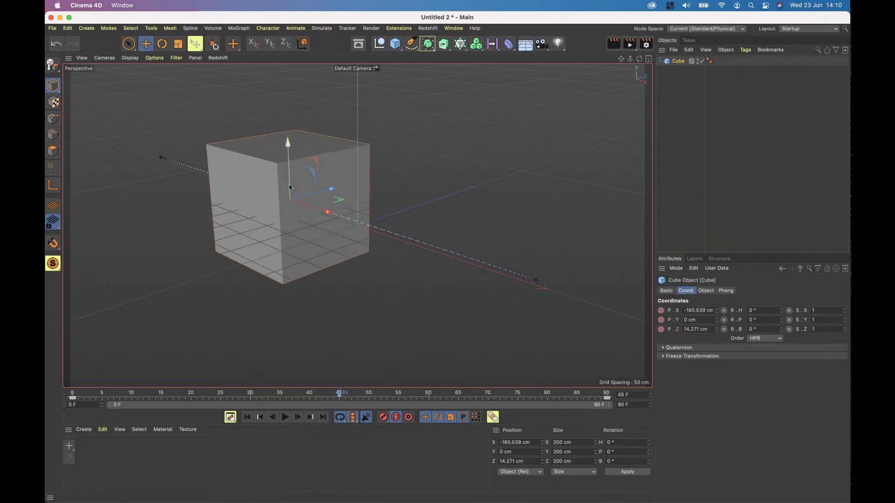
{"action": "left_click_drag", "start_coordinate": [292, 187], "coordinate": [287, 135]}
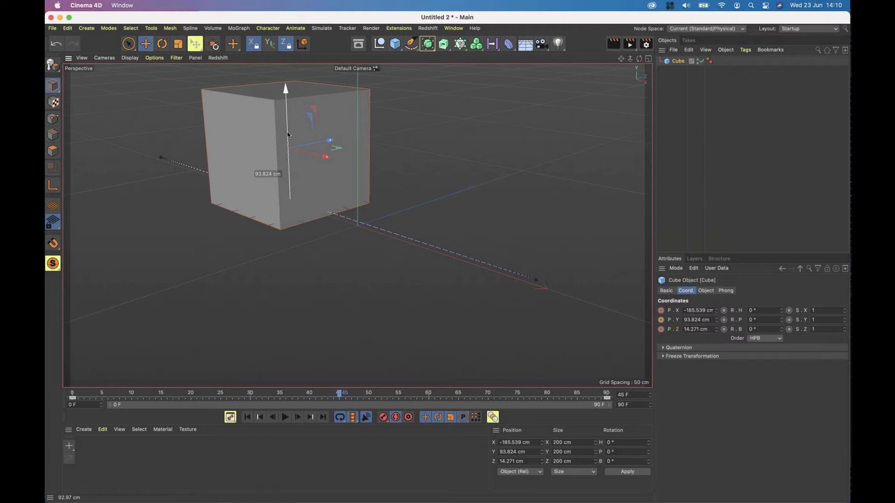
{"action": "left_click_drag", "start_coordinate": [289, 135], "coordinate": [307, 169]}
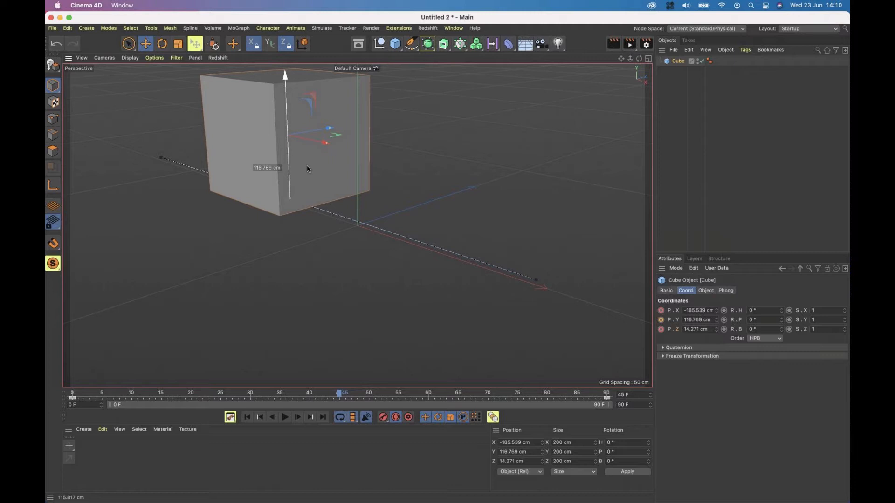
{"action": "left_click_drag", "start_coordinate": [307, 169], "coordinate": [309, 168]}
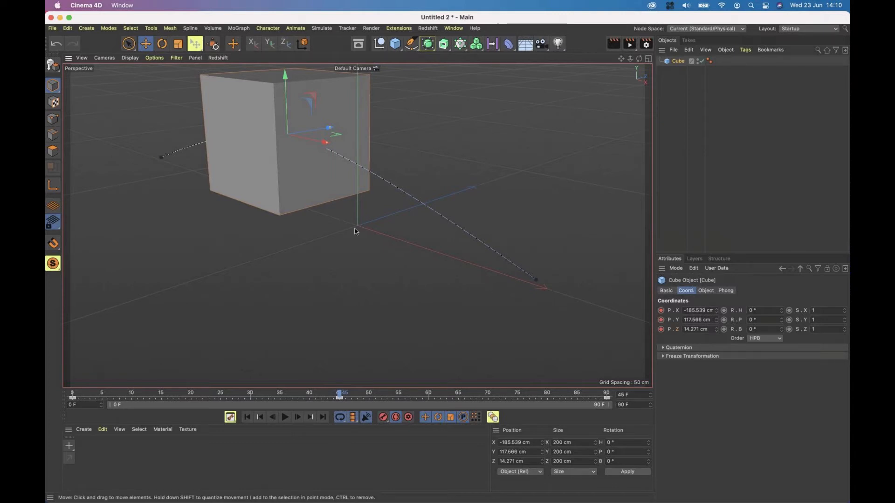
{"action": "left_click_drag", "start_coordinate": [329, 129], "coordinate": [435, 202]}
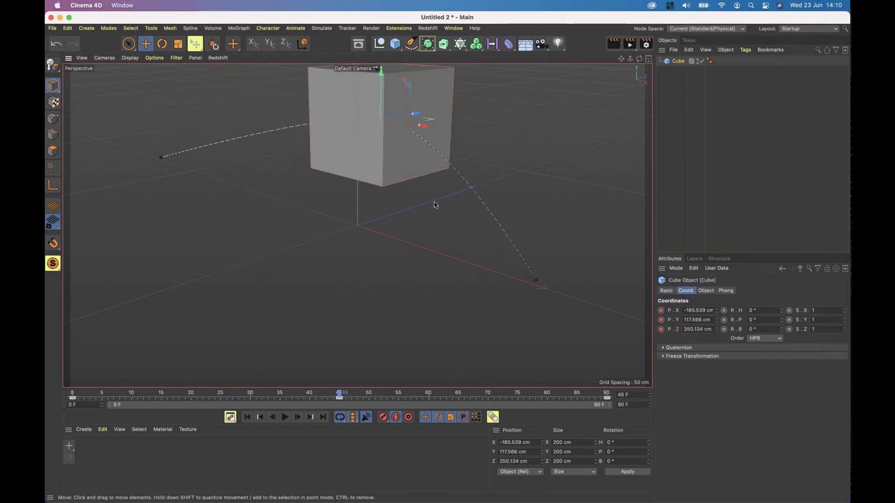
Try reducing the cube's Z size to about 117 cm, scrub back to frame 0, and undo the size change
{"action": "scroll", "coordinate": [416, 111], "scroll_direction": "down", "scroll_amount": 2}
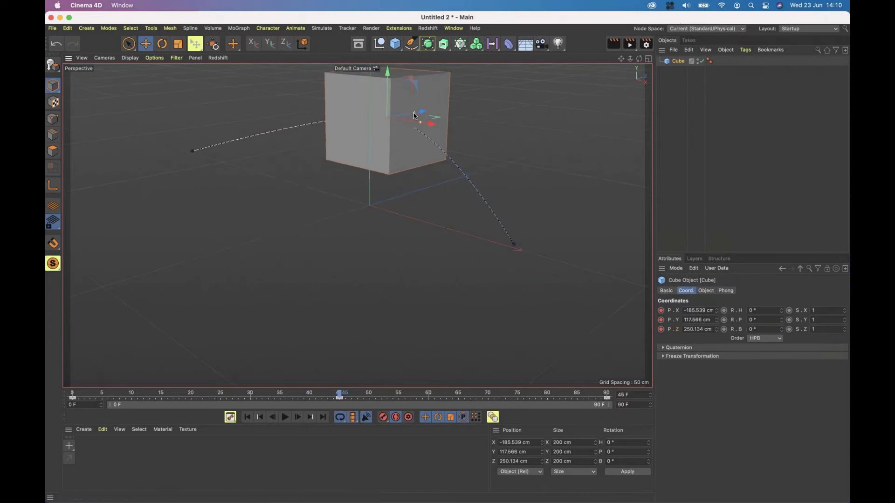
{"action": "left_click_drag", "start_coordinate": [413, 112], "coordinate": [403, 115]}
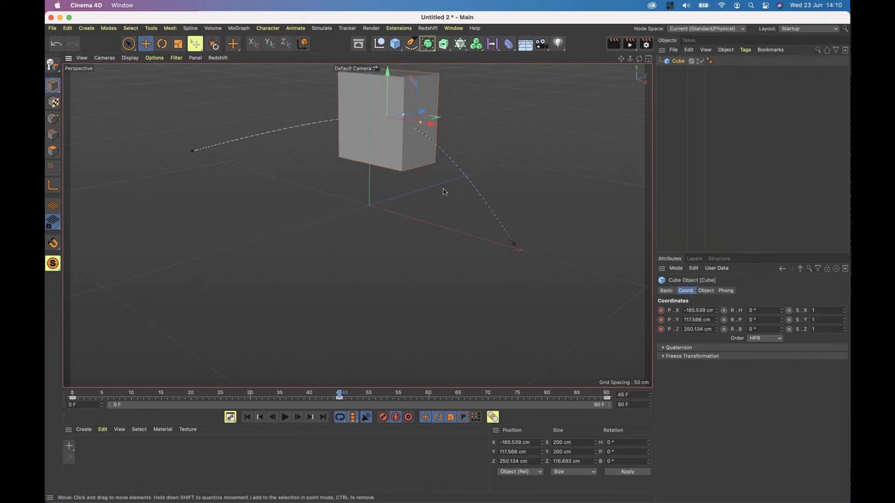
{"action": "scroll", "coordinate": [339, 277], "scroll_direction": "up", "scroll_amount": 3}
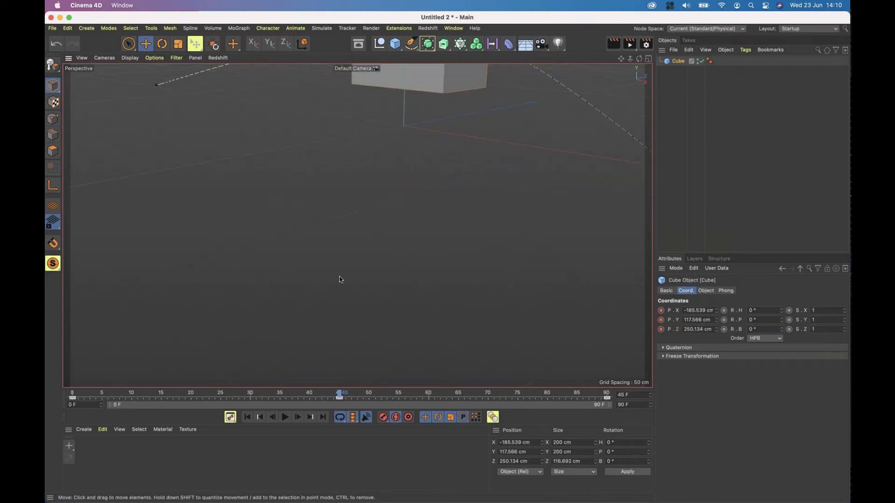
{"action": "scroll", "coordinate": [339, 278], "scroll_direction": "down", "scroll_amount": 3}
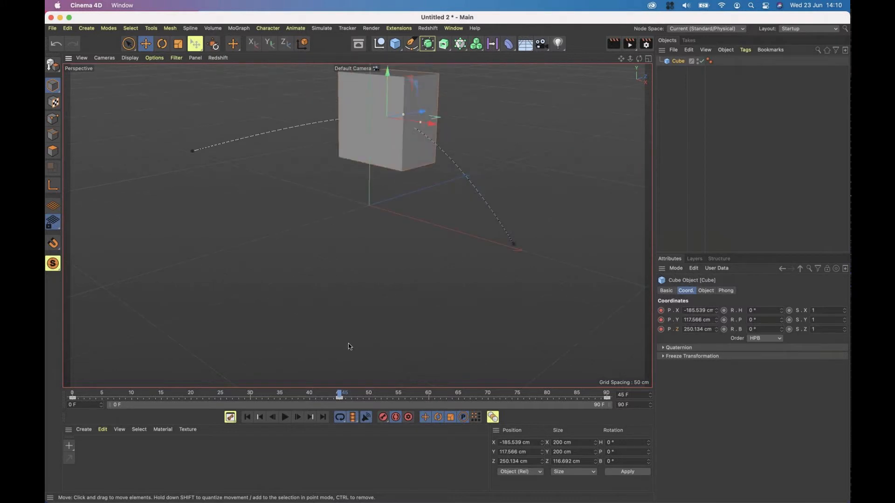
{"action": "left_click_drag", "start_coordinate": [339, 395], "coordinate": [316, 396]}
{"action": "left_click_drag", "start_coordinate": [246, 386], "coordinate": [74, 376]}
{"action": "key", "text": "super+z"}
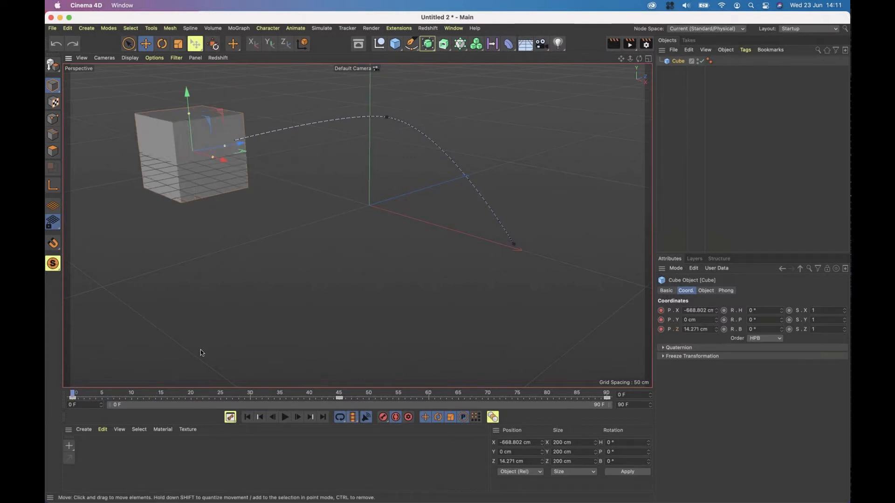
Return to frame 0 and add a keyframe to the cube's Y size
{"action": "left_click_drag", "start_coordinate": [158, 396], "coordinate": [72, 393]}
{"action": "left_click_drag", "start_coordinate": [392, 371], "coordinate": [72, 375]}
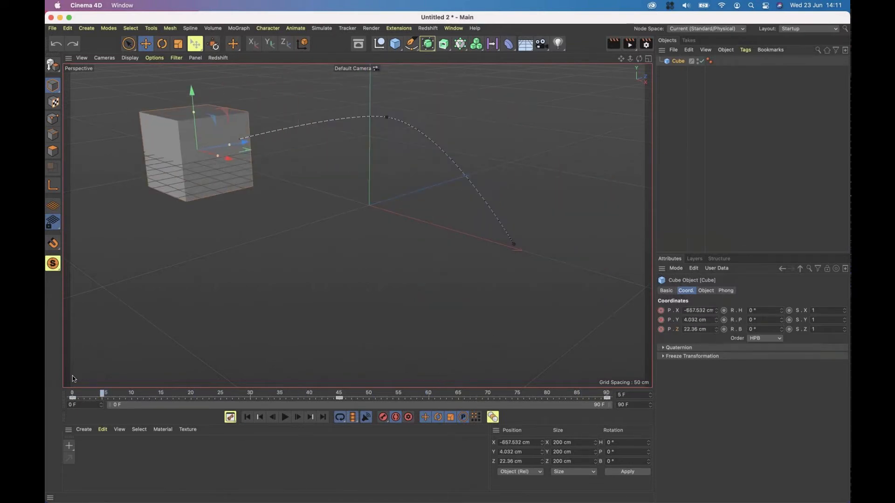
{"action": "left_click", "coordinate": [709, 291]}
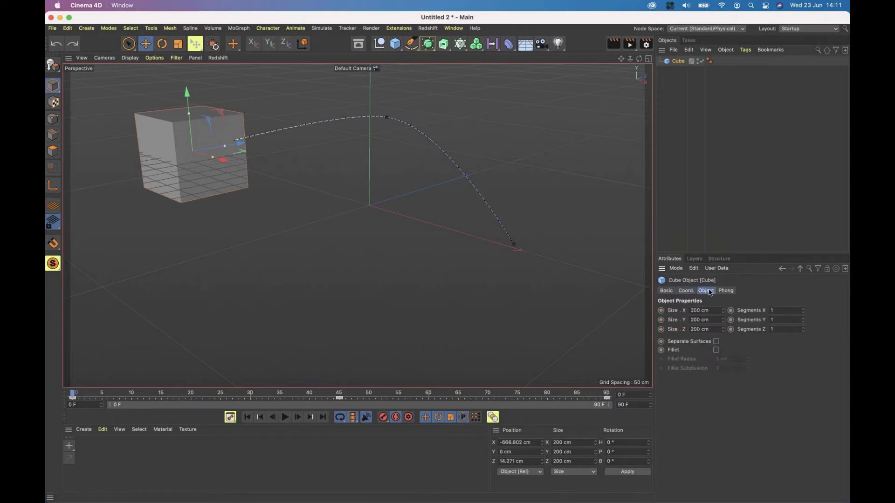
{"action": "left_click", "coordinate": [660, 320]}
At frame 90, flatten the cube to a Y size of about 16 cm and scrub the timeline to check the animation
{"action": "left_click_drag", "start_coordinate": [153, 394], "coordinate": [633, 397]}
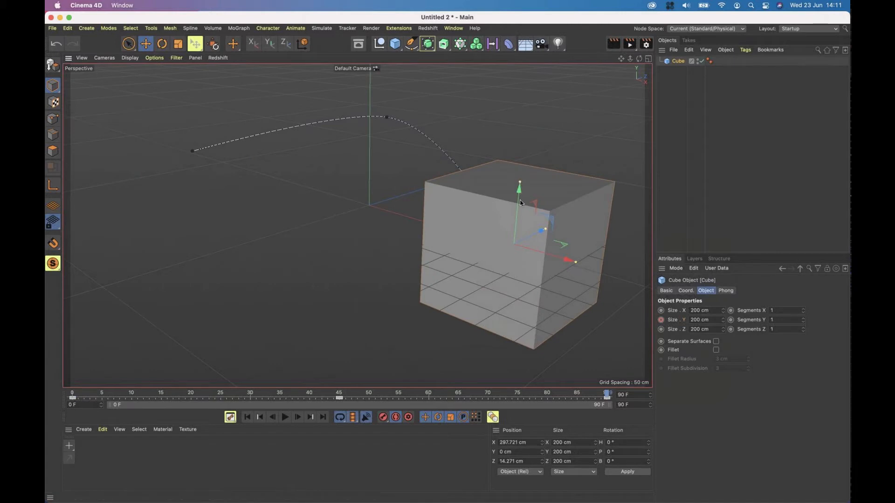
{"action": "left_click_drag", "start_coordinate": [520, 183], "coordinate": [515, 241]}
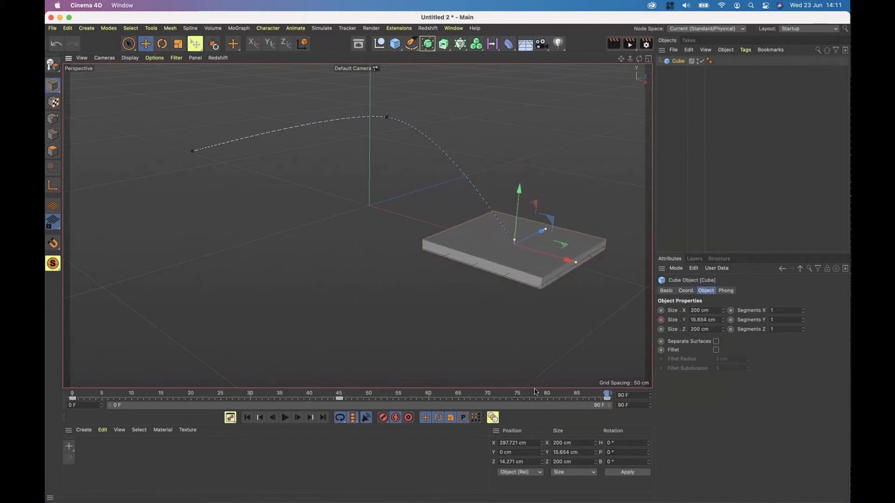
{"action": "left_click_drag", "start_coordinate": [536, 394], "coordinate": [482, 394]}
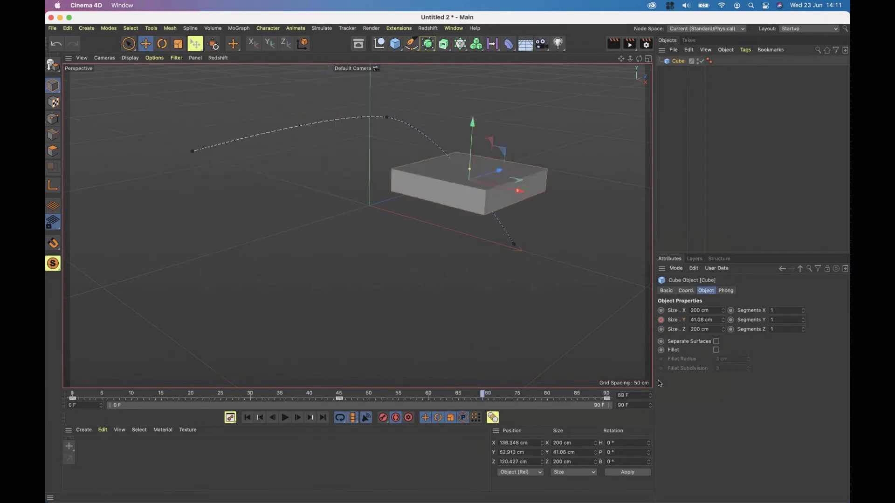
{"action": "left_click_drag", "start_coordinate": [659, 383], "coordinate": [84, 415]}
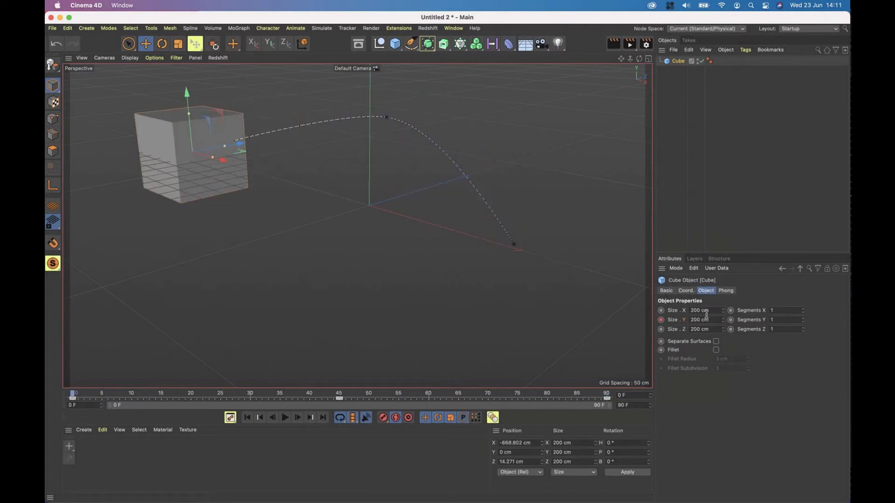
Look through the cube's Basic, Coord., Object and Phong properties for parameters that can be keyframed
{"action": "left_click", "coordinate": [667, 291]}
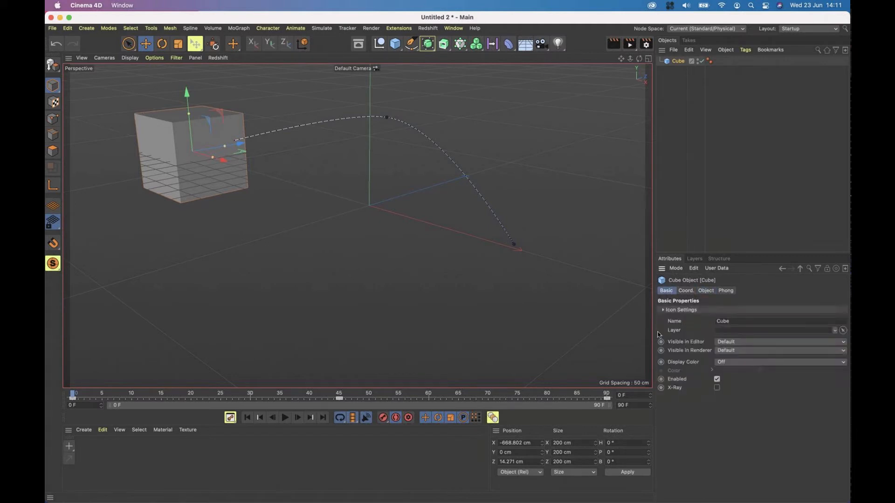
{"action": "left_click", "coordinate": [686, 291]}
{"action": "left_click", "coordinate": [707, 292]}
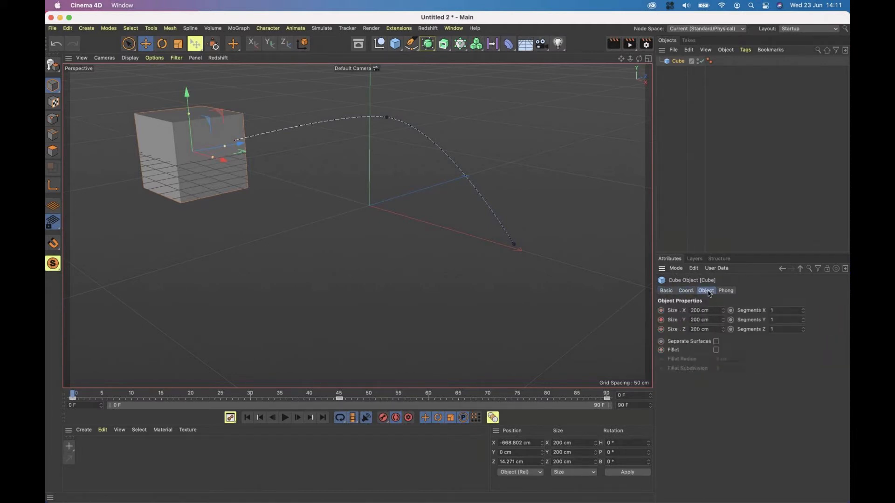
{"action": "left_click", "coordinate": [728, 290]}
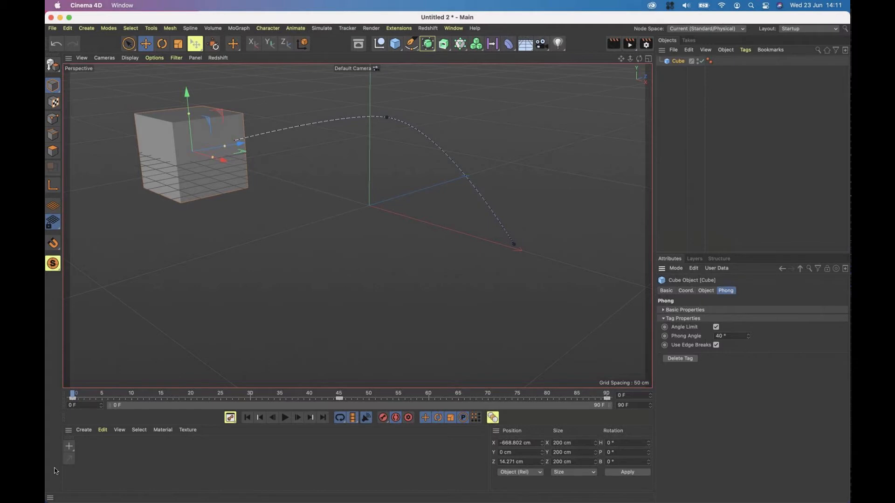
Create a new material, apply it to the cube, and keyframe the material's color at frame 0
{"action": "double_click", "coordinate": [88, 459]}
{"action": "mouse_move", "coordinate": [87, 448]}
{"action": "left_mouse_down"}
{"action": "mouse_move", "coordinate": [124, 335]}
{"action": "mouse_move", "coordinate": [151, 183]}
{"action": "left_mouse_up"}
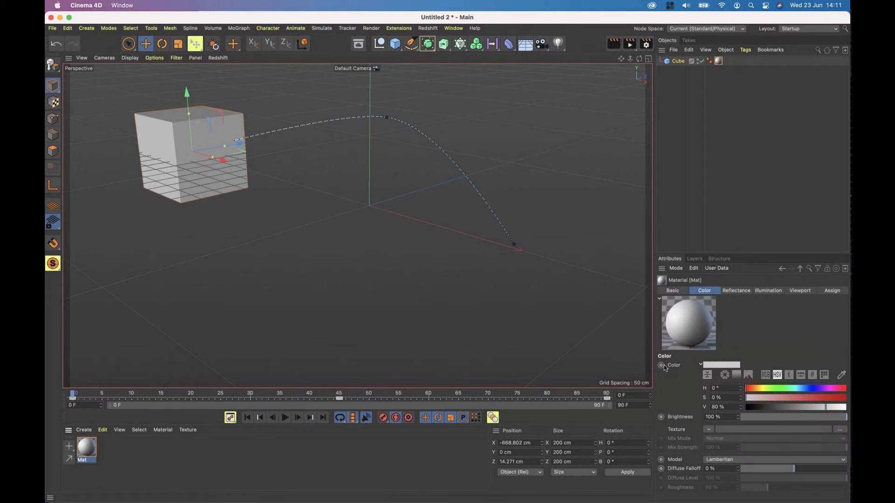
{"action": "left_click", "coordinate": [660, 366]}
{"action": "left_click", "coordinate": [661, 365]}
At frame 90, set the material color to red with 100% saturation and scrub the timeline to check the change
{"action": "left_click", "coordinate": [606, 396]}
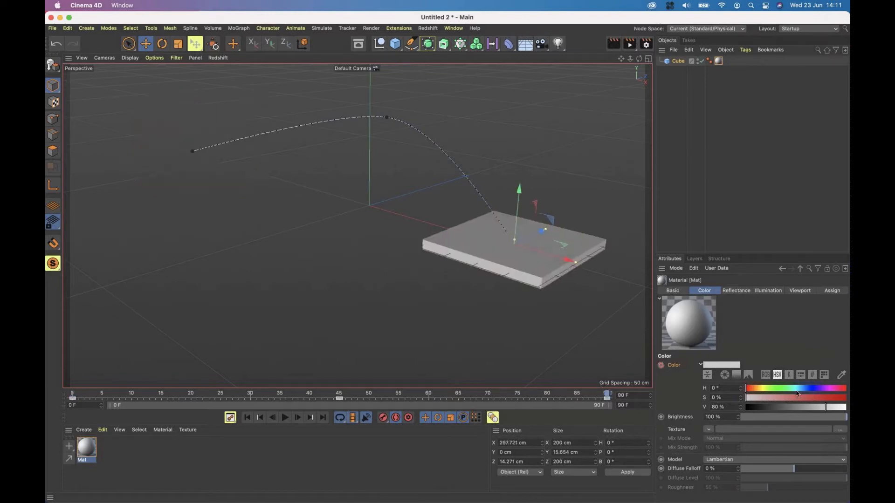
{"action": "left_click_drag", "start_coordinate": [849, 401], "coordinate": [850, 400]}
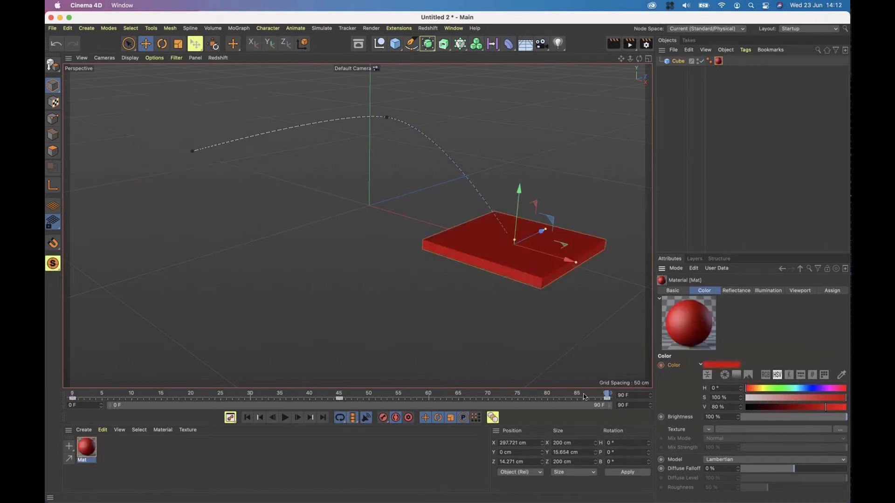
{"action": "left_click_drag", "start_coordinate": [583, 396], "coordinate": [276, 387]}
{"action": "left_click_drag", "start_coordinate": [607, 394], "coordinate": [72, 392]}
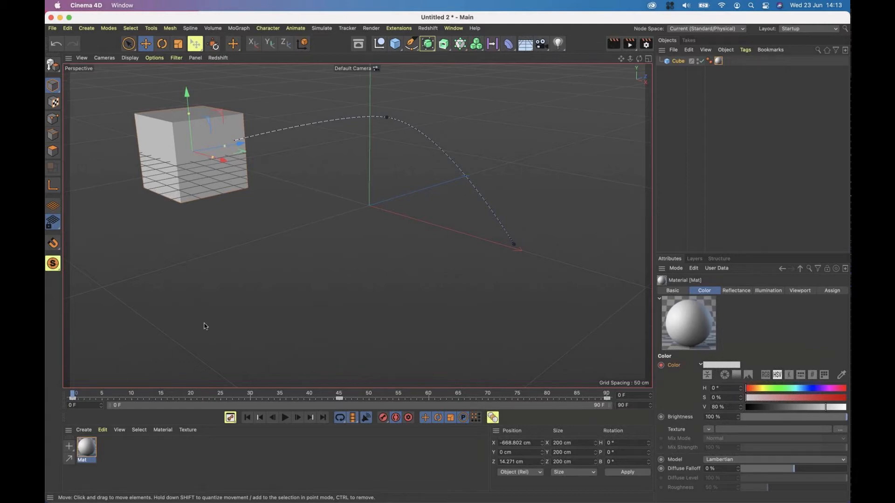
Delete the animated cube and start a new project
{"action": "left_click", "coordinate": [674, 61]}
{"action": "key", "text": "Delete"}
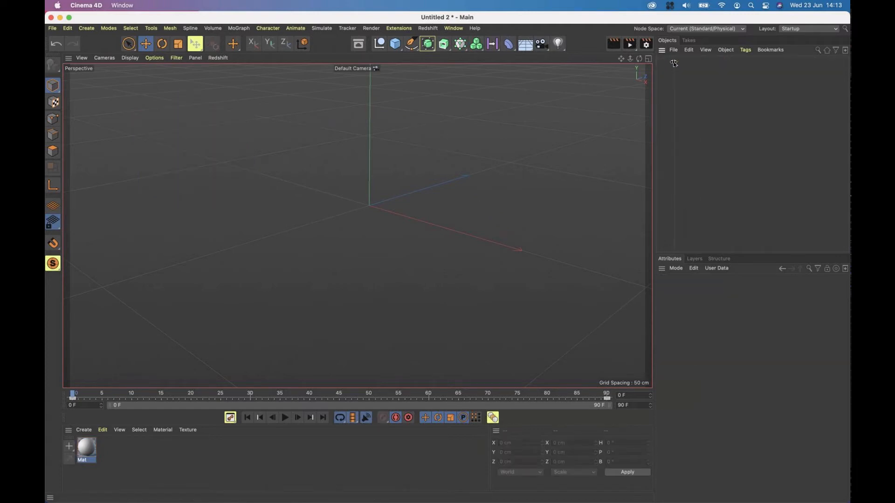
{"action": "key", "text": "super+n"}
Add a cube and make two copies of it along Y, one at about 244 cm and one at about -277 cm
{"action": "left_click", "coordinate": [395, 44]}
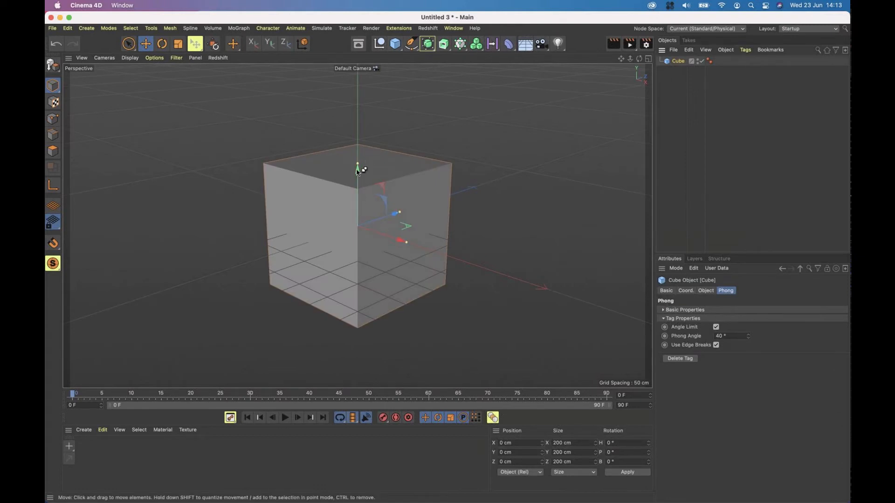
{"action": "left_click_drag", "start_coordinate": [354, 143], "coordinate": [356, 1], "text": "ctrl"}
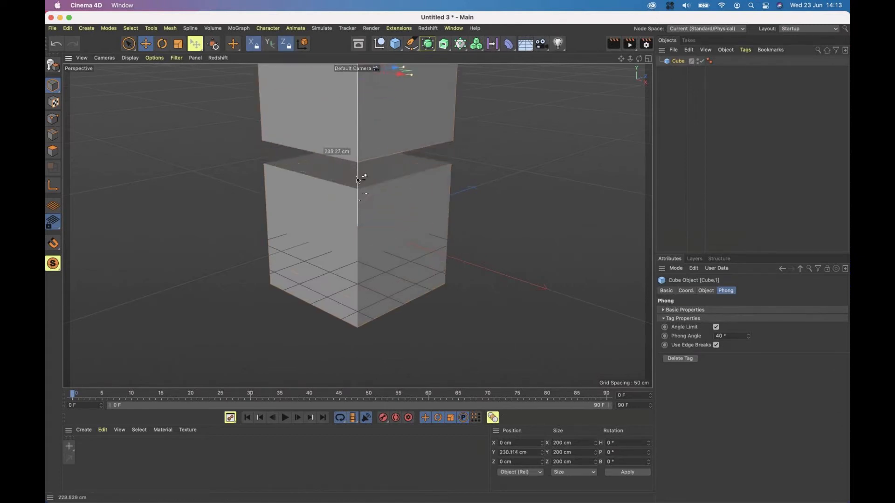
{"action": "scroll", "coordinate": [381, 186], "scroll_direction": "down", "scroll_amount": 5}
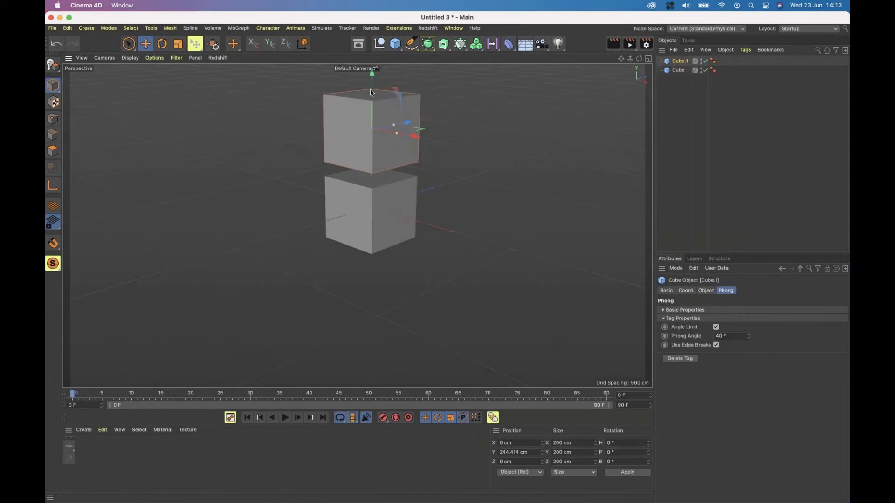
{"action": "left_click_drag", "start_coordinate": [372, 86], "coordinate": [374, 247], "text": "ctrl"}
Select all three cubes, move them along X to about -1255 cm, and keyframe them at frame 0
{"action": "left_click", "coordinate": [385, 148], "text": "shift"}
{"action": "left_click", "coordinate": [394, 207], "text": "shift"}
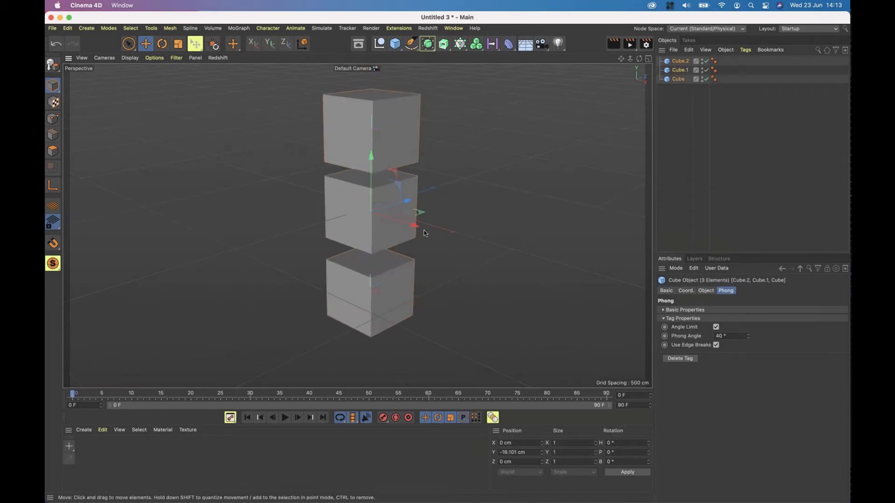
{"action": "mouse_move", "coordinate": [417, 227]}
{"action": "left_mouse_down"}
{"action": "mouse_move", "coordinate": [189, 200]}
{"action": "mouse_move", "coordinate": [206, 247]}
{"action": "mouse_move", "coordinate": [211, 218]}
{"action": "mouse_move", "coordinate": [230, 217]}
{"action": "left_mouse_up"}
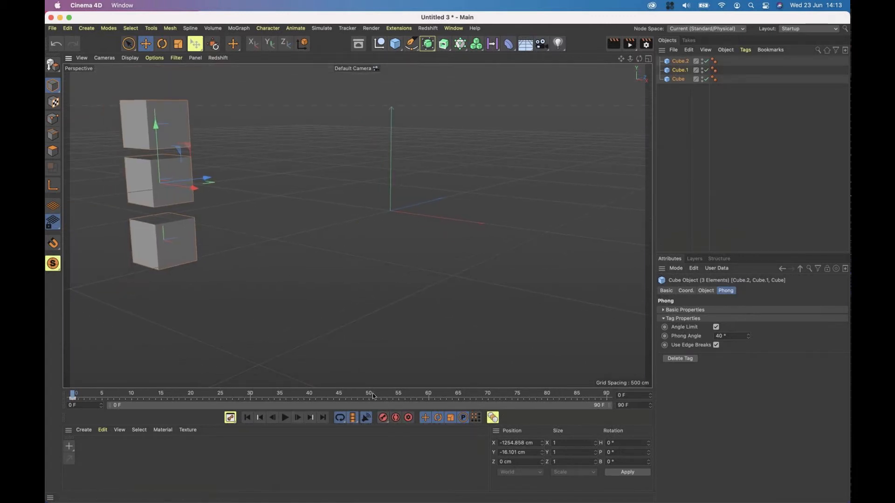
At frame 90, move the three cubes along X to about 530 cm, record keyframes, and scrub back to frame 0
{"action": "left_click", "coordinate": [607, 395]}
{"action": "left_click_drag", "start_coordinate": [194, 189], "coordinate": [559, 205]}
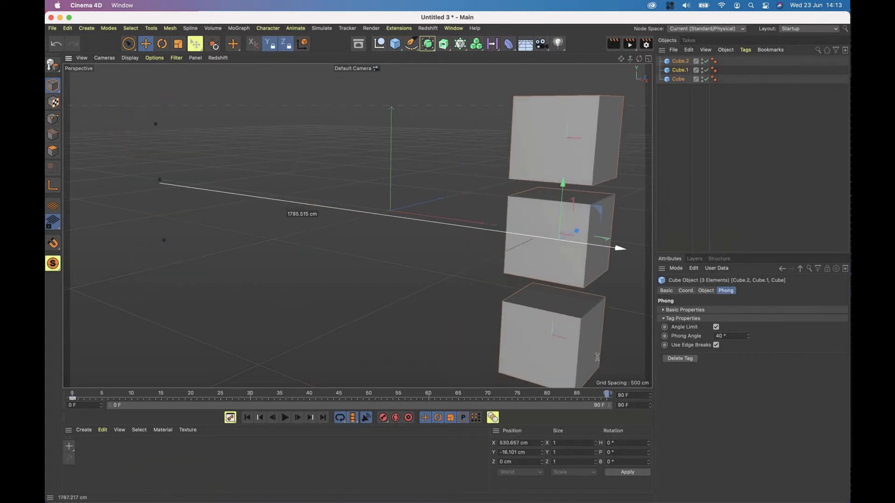
{"action": "left_click", "coordinate": [382, 418]}
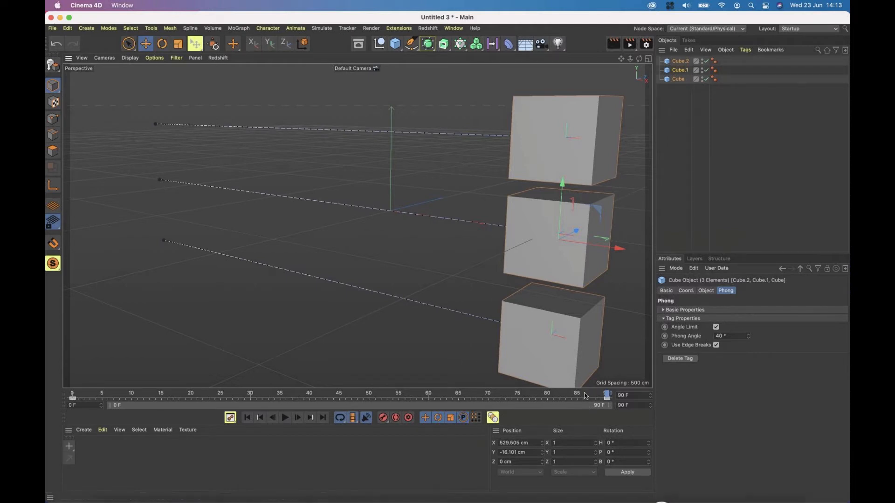
{"action": "left_click_drag", "start_coordinate": [587, 396], "coordinate": [71, 361]}
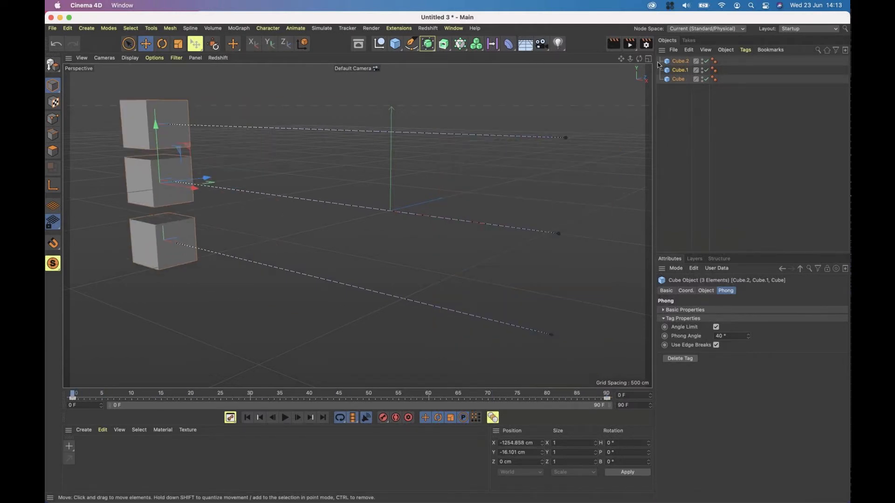
Select Cube.1, Cube and Cube.2 individually to view each one's animation path and keyframes
{"action": "left_click", "coordinate": [680, 70]}
{"action": "left_click", "coordinate": [681, 79]}
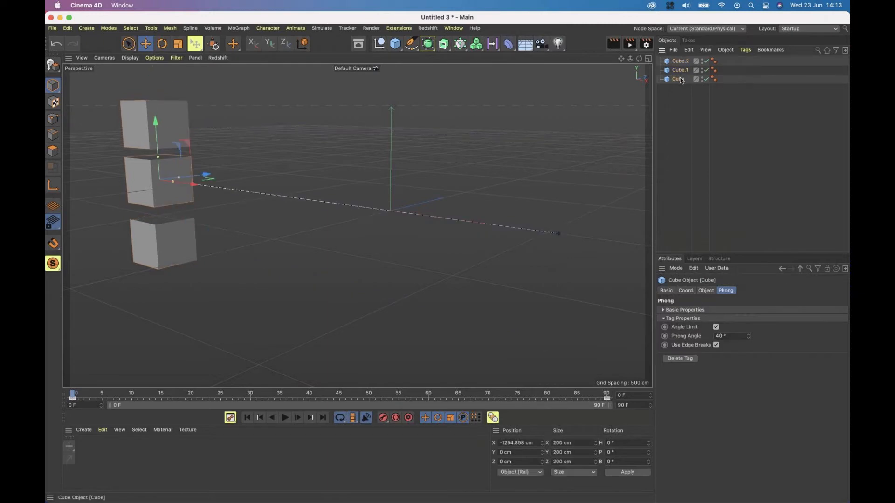
{"action": "left_click", "coordinate": [679, 70]}
{"action": "left_click", "coordinate": [680, 61]}
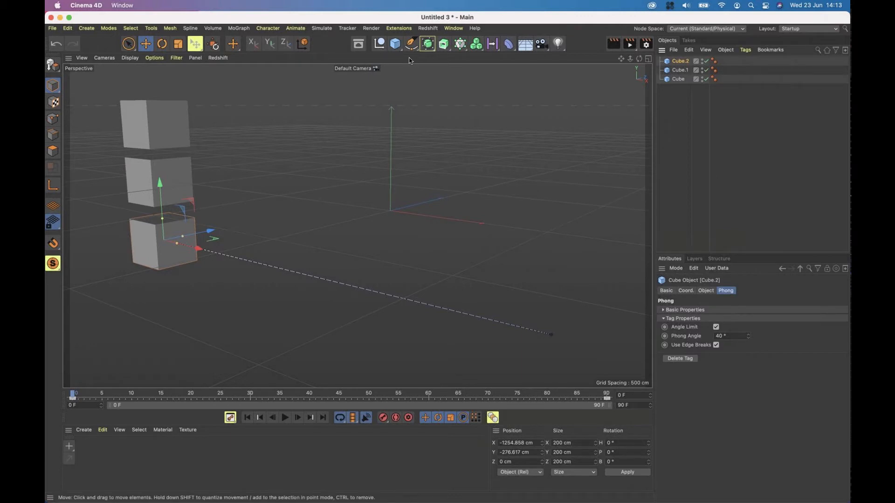
Add a fourth cube without keyframes, compare its timeline with those of the other cubes, and delete it
{"action": "left_click", "coordinate": [395, 44]}
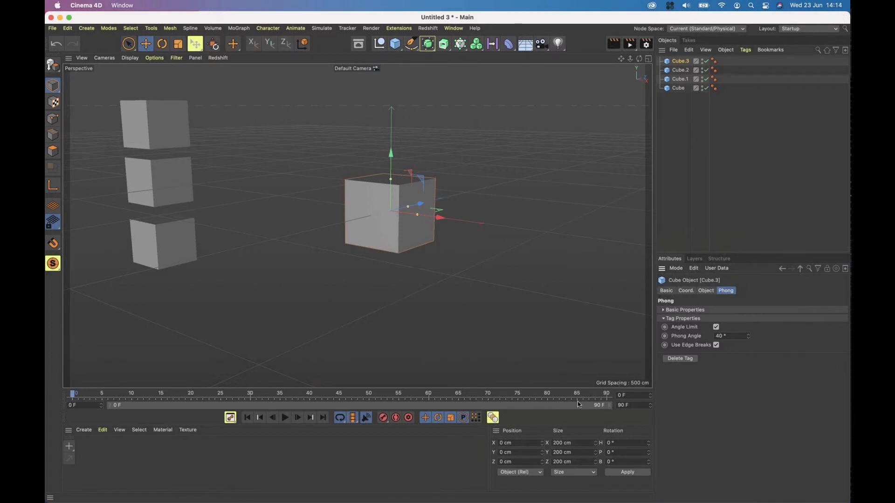
{"action": "left_click", "coordinate": [678, 88]}
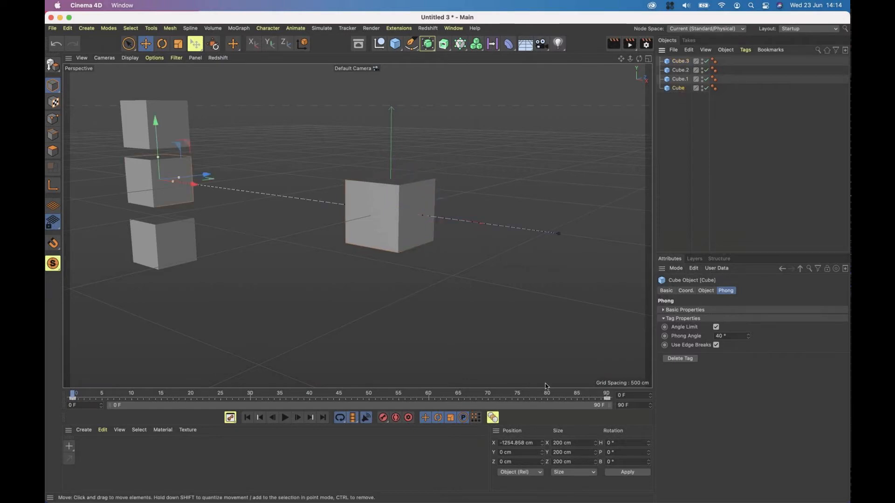
{"action": "left_click", "coordinate": [680, 80]}
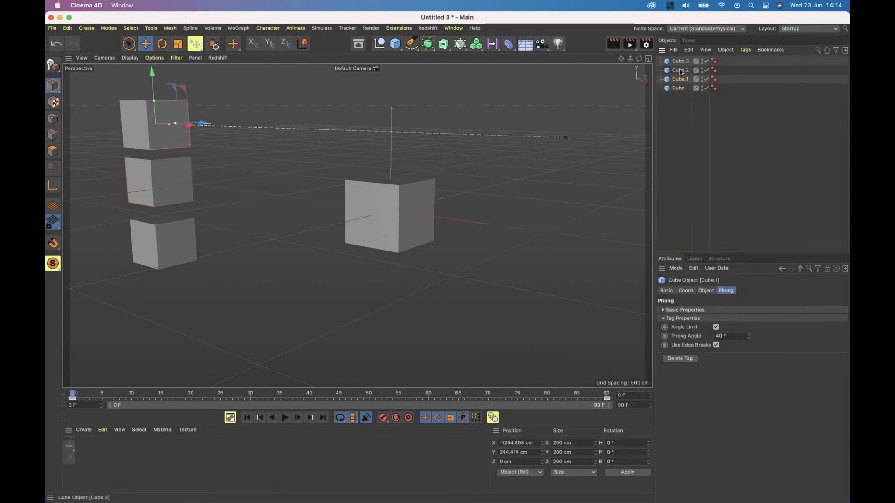
{"action": "left_click", "coordinate": [681, 70]}
{"action": "left_click", "coordinate": [682, 62]}
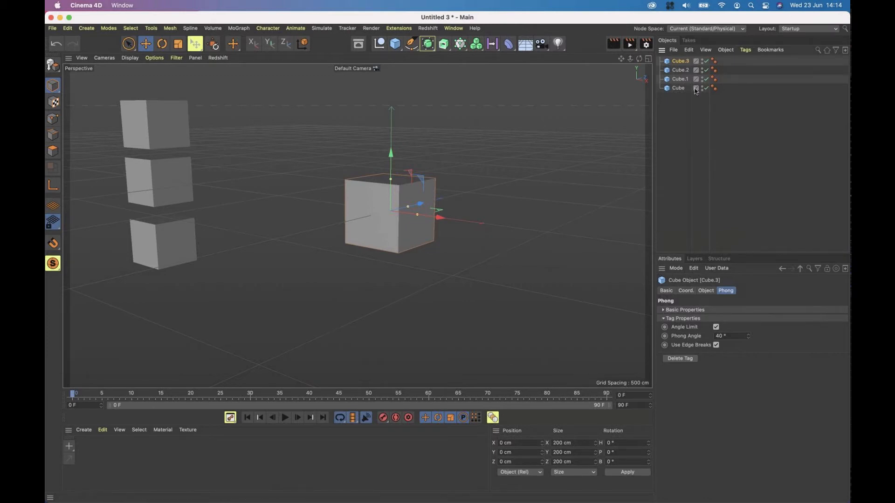
{"action": "key", "text": "Delete"}
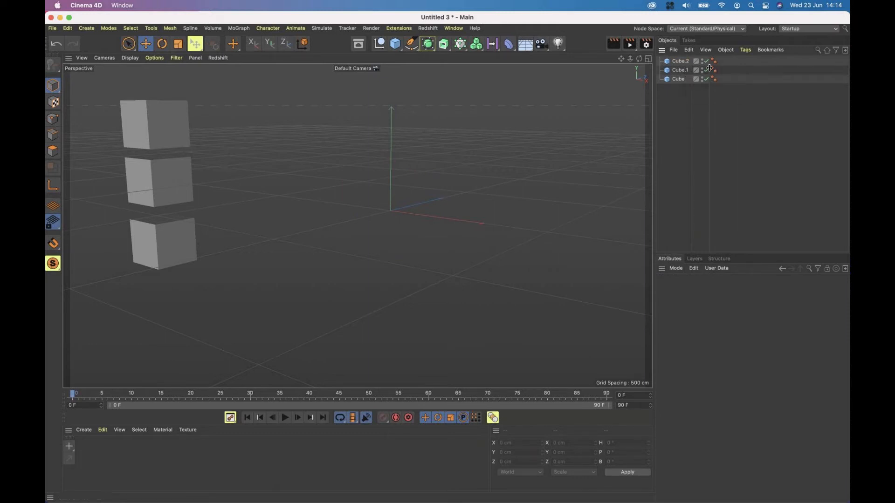
Switch the interface layout to Animate
{"action": "left_click", "coordinate": [475, 29]}
{"action": "mouse_move", "coordinate": [453, 29]}
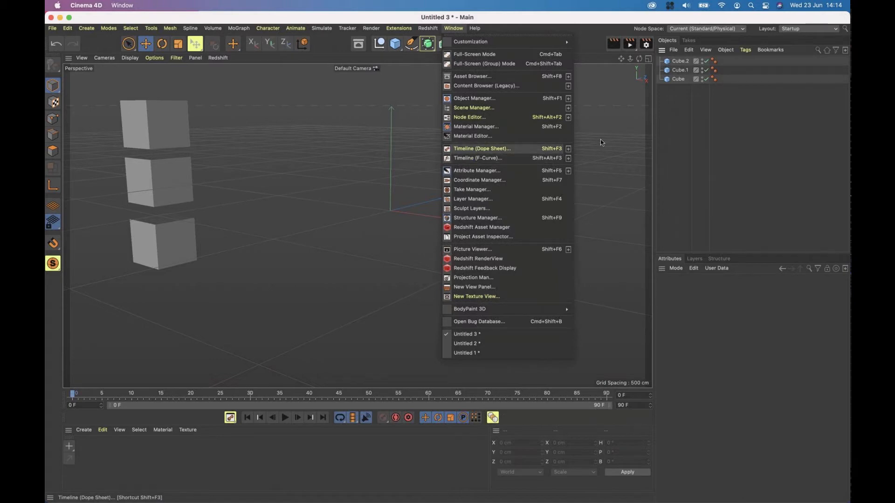
{"action": "left_click", "coordinate": [757, 125]}
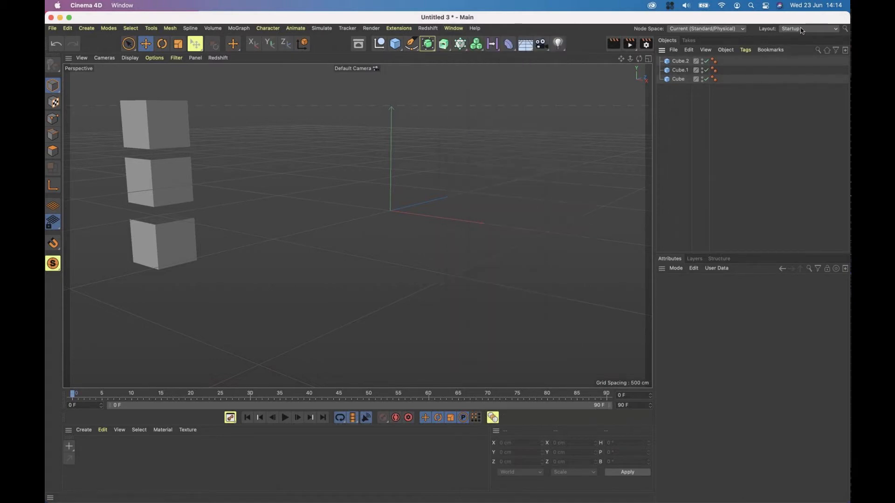
{"action": "left_click", "coordinate": [802, 31]}
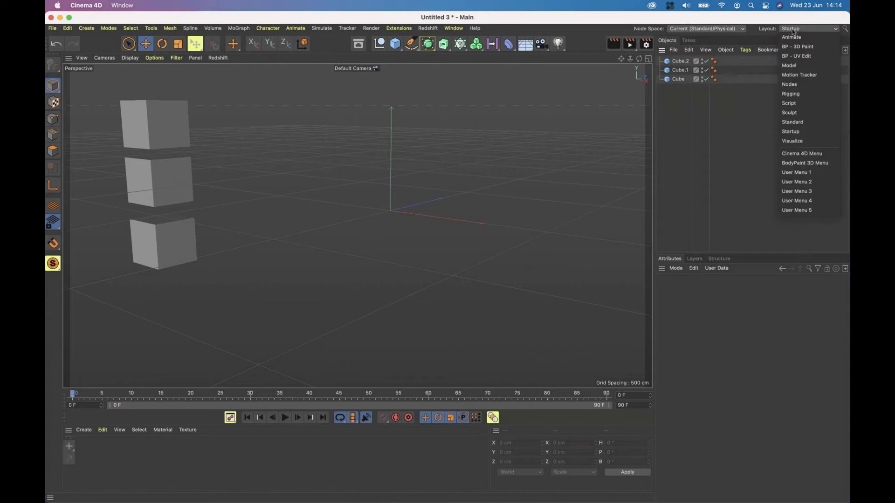
{"action": "left_click", "coordinate": [793, 39]}
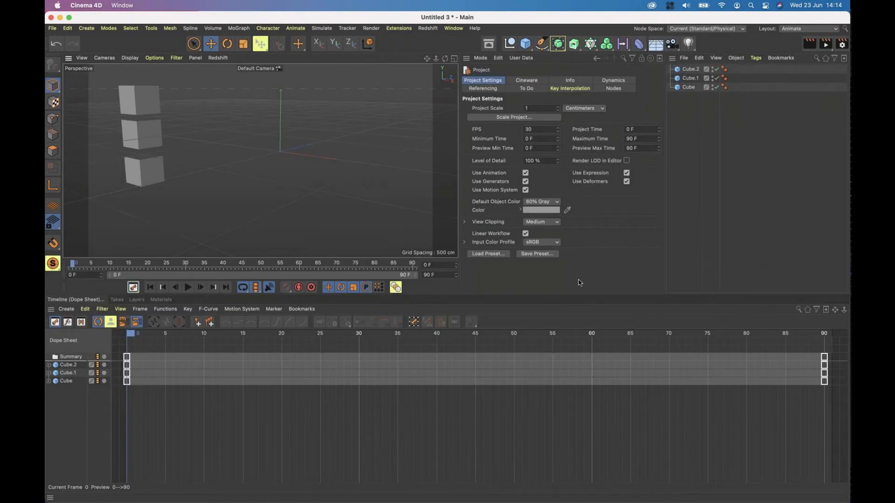
Select Cube.2's animation tracks and a frame 0 keyframe in the dope sheet to inspect their properties
{"action": "mouse_move", "coordinate": [458, 502]}
{"action": "left_click", "coordinate": [68, 366]}
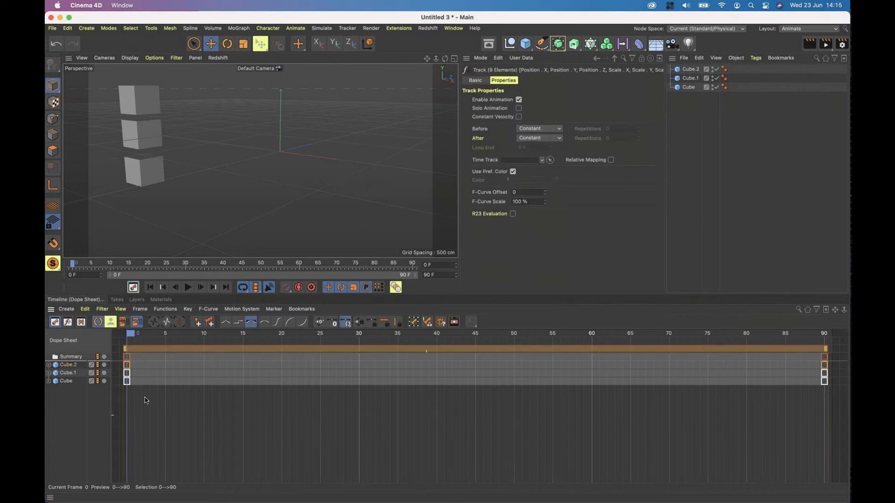
{"action": "left_click", "coordinate": [127, 373]}
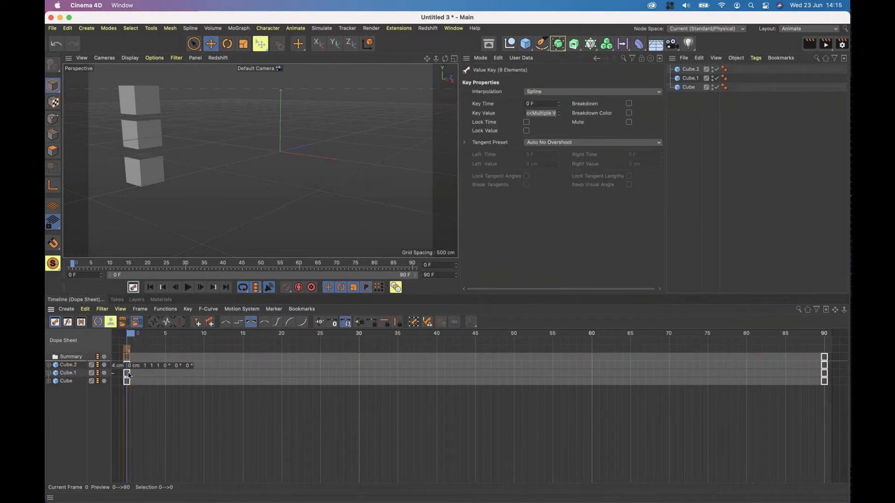
Expand Cube, Cube.1 and Cube.2 in the dope sheet into their Position, Scale and Rotation tracks
{"action": "left_click", "coordinate": [165, 419]}
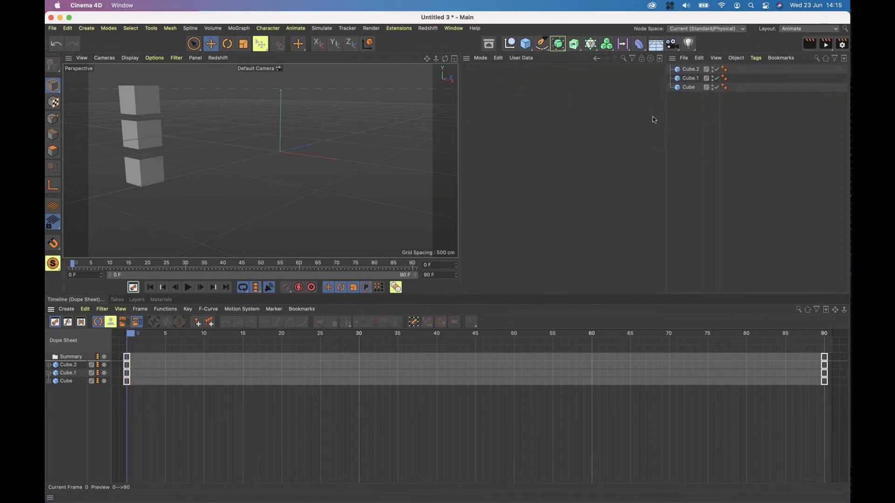
{"action": "left_click", "coordinate": [65, 369]}
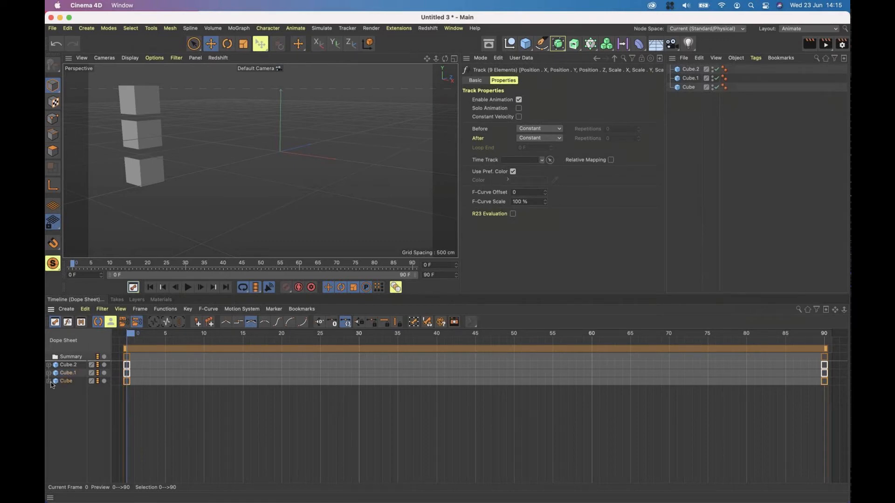
{"action": "left_click", "coordinate": [48, 381]}
{"action": "left_click", "coordinate": [48, 372]}
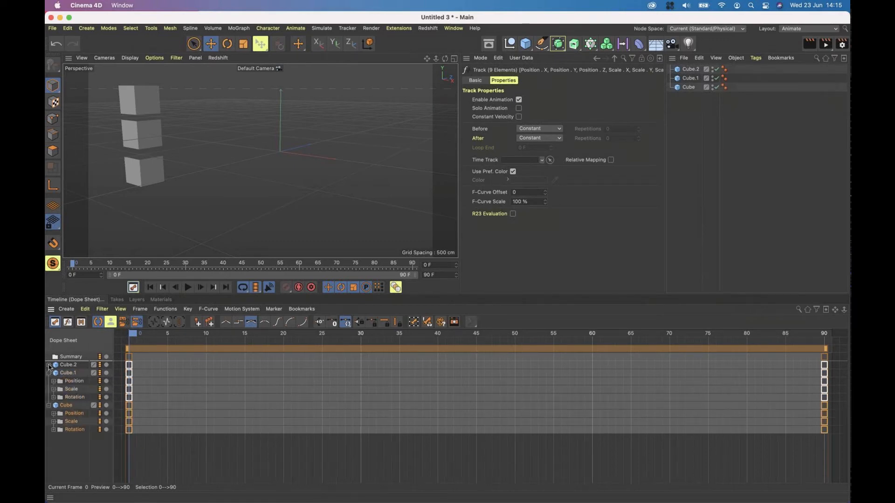
{"action": "left_click", "coordinate": [49, 365]}
{"action": "left_click", "coordinate": [72, 389]}
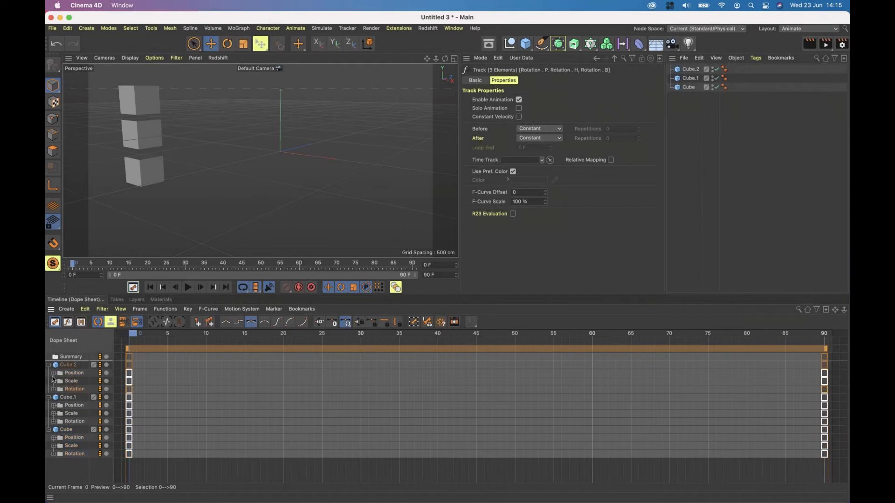
Expand Cube.2's Position, Scale and Rotation groups in the dope sheet into their individual axis tracks
{"action": "left_click", "coordinate": [53, 373]}
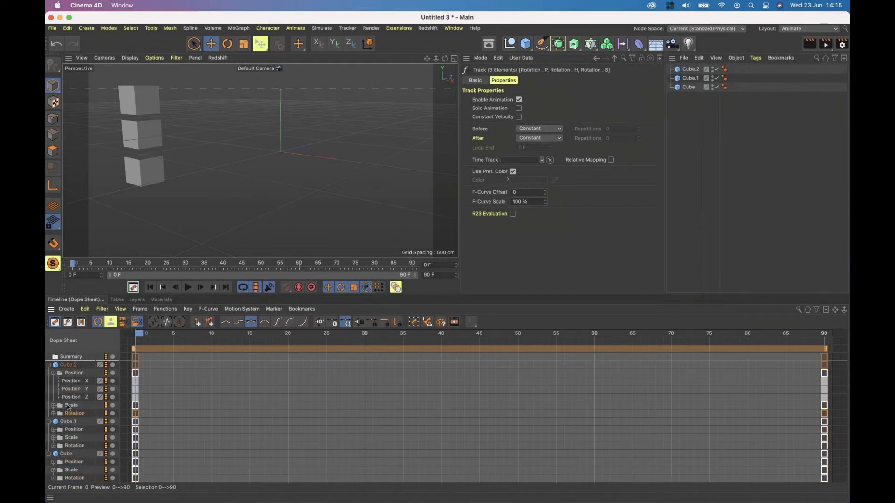
{"action": "double_click", "coordinate": [72, 406]}
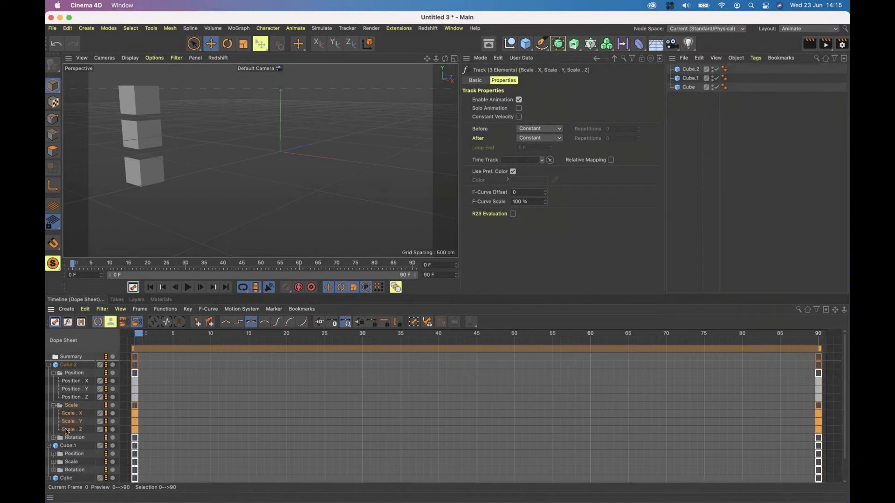
{"action": "left_click", "coordinate": [53, 438]}
{"action": "scroll", "coordinate": [73, 414], "scroll_direction": "down", "scroll_amount": 3}
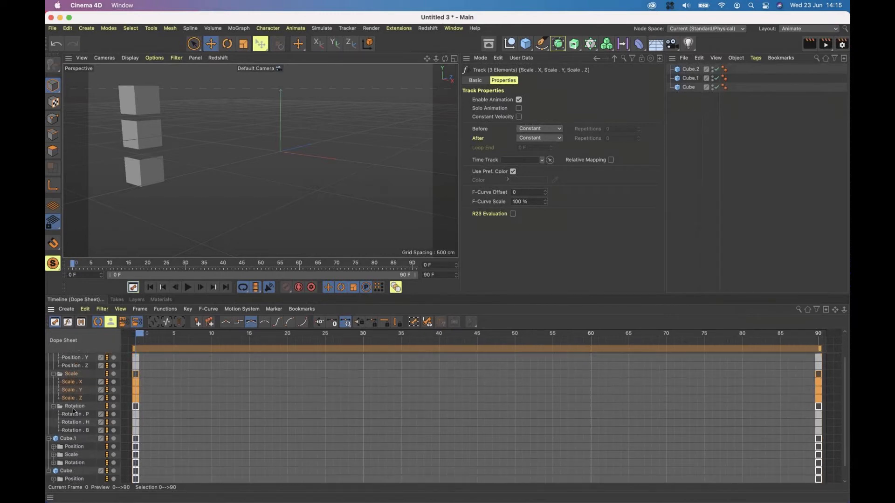
{"action": "left_click", "coordinate": [79, 409]}
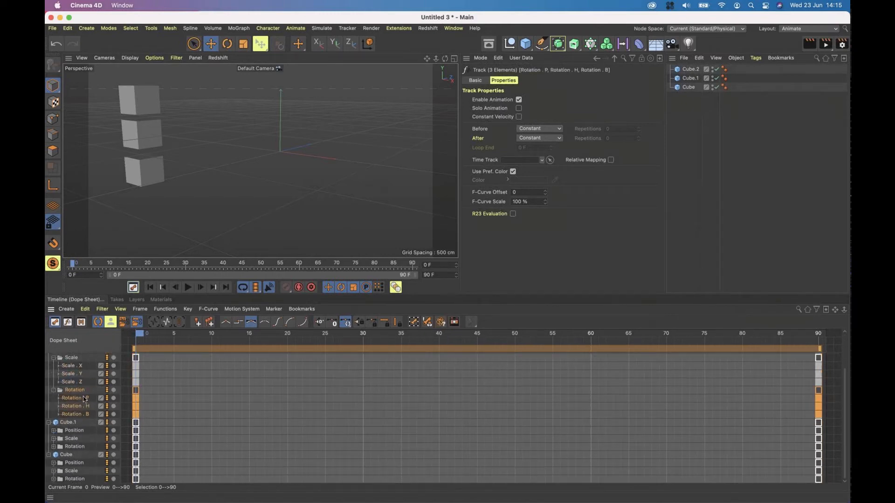
{"action": "scroll", "coordinate": [85, 399], "scroll_direction": "up", "scroll_amount": 3}
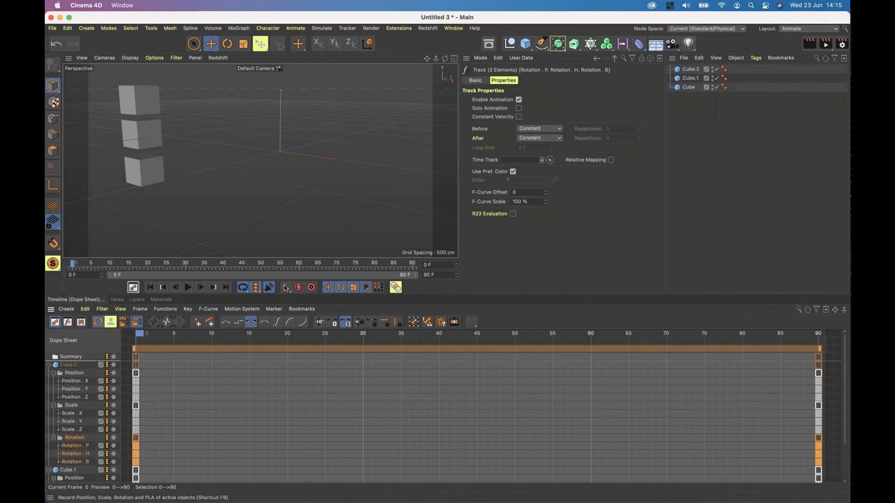
{"action": "left_click", "coordinate": [285, 287]}
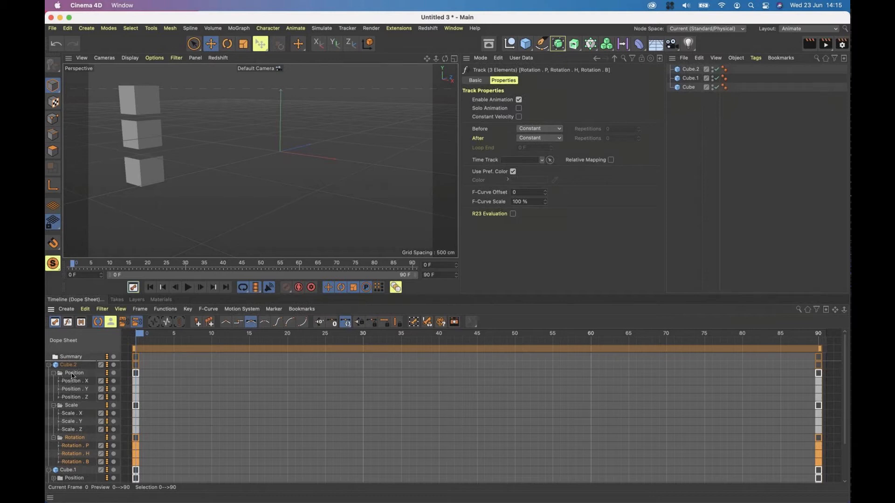
Delete the Scale and Rotation tracks of Cube.2, Cube.1 and Cube from the dope sheet
{"action": "left_click", "coordinate": [73, 406]}
{"action": "key", "text": "Delete"}
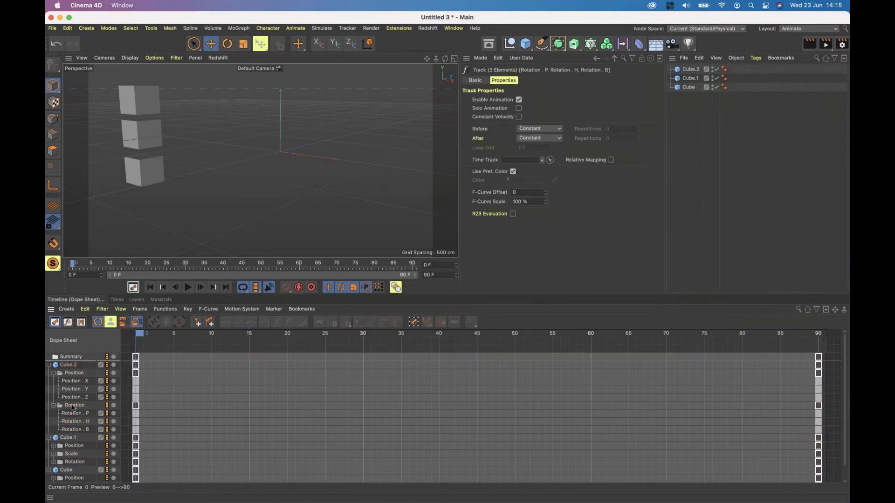
{"action": "left_click", "coordinate": [72, 407]}
{"action": "key", "text": "Delete"}
{"action": "left_click", "coordinate": [72, 422]}
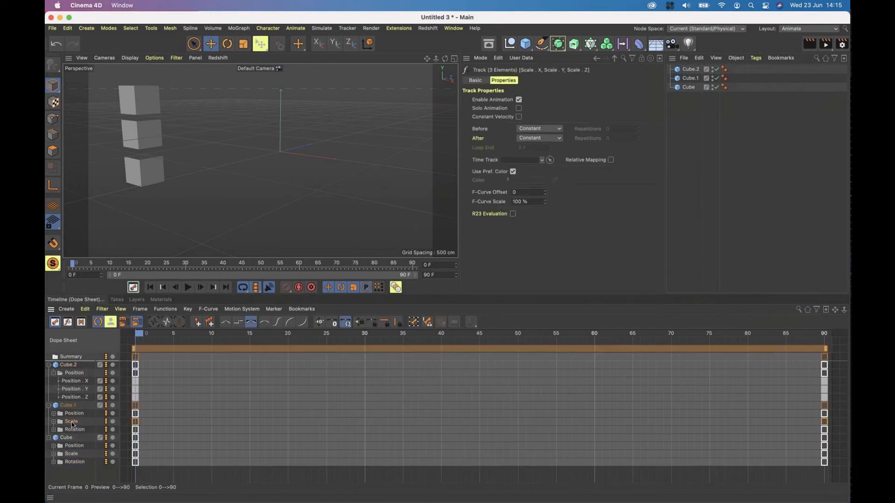
{"action": "key", "text": "Delete"}
{"action": "left_click", "coordinate": [72, 422]}
{"action": "key", "text": "Delete"}
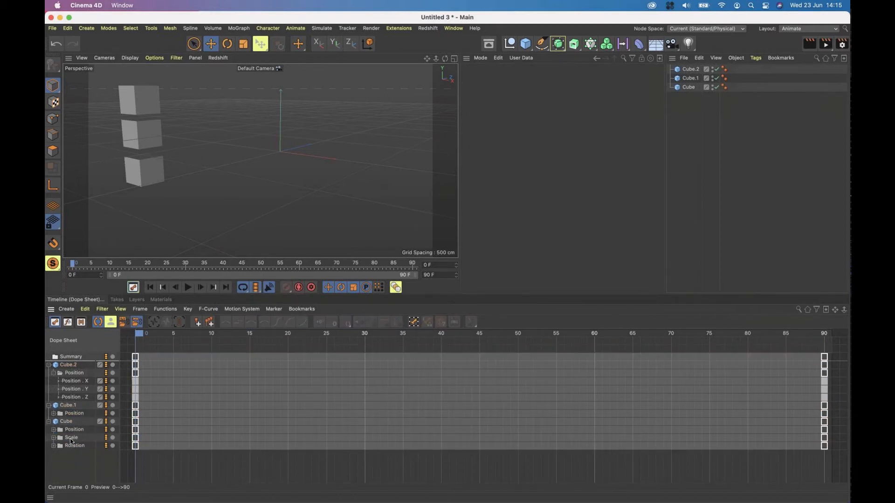
{"action": "left_click", "coordinate": [72, 438]}
{"action": "key", "text": "Delete"}
{"action": "left_click", "coordinate": [72, 438]}
{"action": "key", "text": "Delete"}
Expand the Position groups of Cube and Cube.1, and show the curves of Cube.2's Position X, Y and Z tracks
{"action": "left_click", "coordinate": [53, 429]}
{"action": "left_click", "coordinate": [54, 414]}
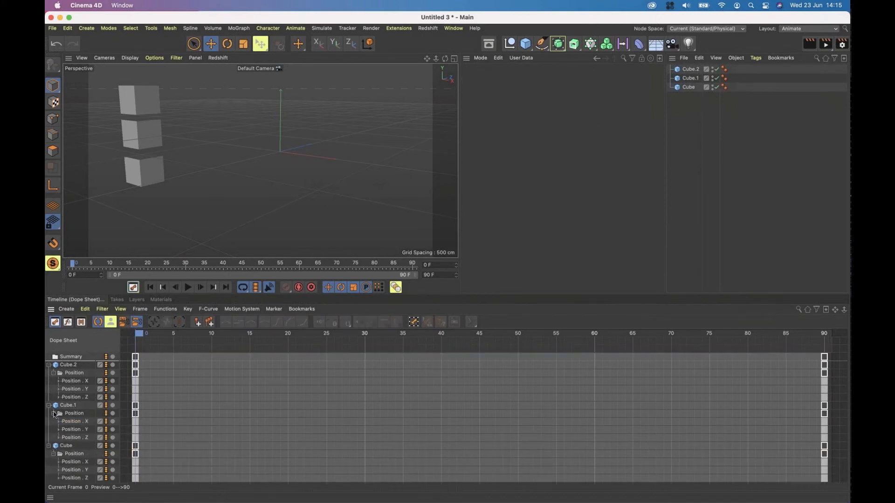
{"action": "left_click", "coordinate": [58, 397]}
{"action": "left_click", "coordinate": [58, 389]}
{"action": "left_click", "coordinate": [59, 381]}
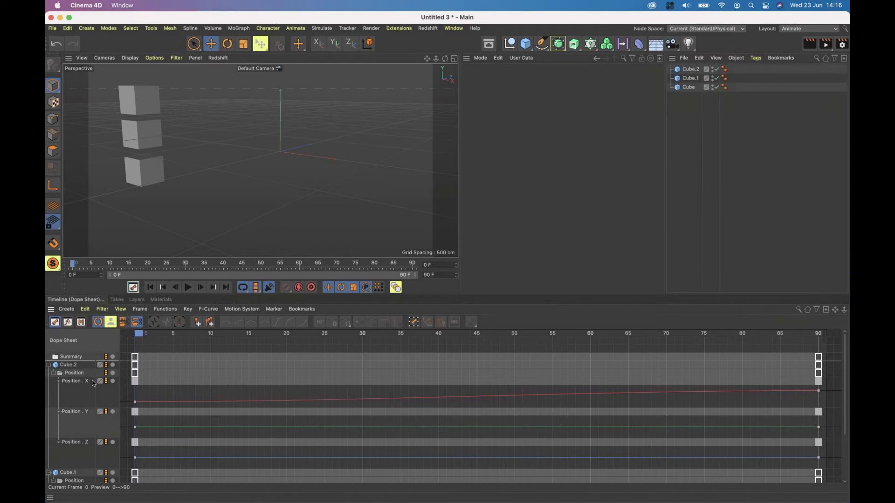
Delete the Position Y and Position Z tracks of Cube.2, Cube.1 and Cube, keeping only Position X
{"action": "left_click", "coordinate": [71, 411]}
{"action": "key", "text": "Delete"}
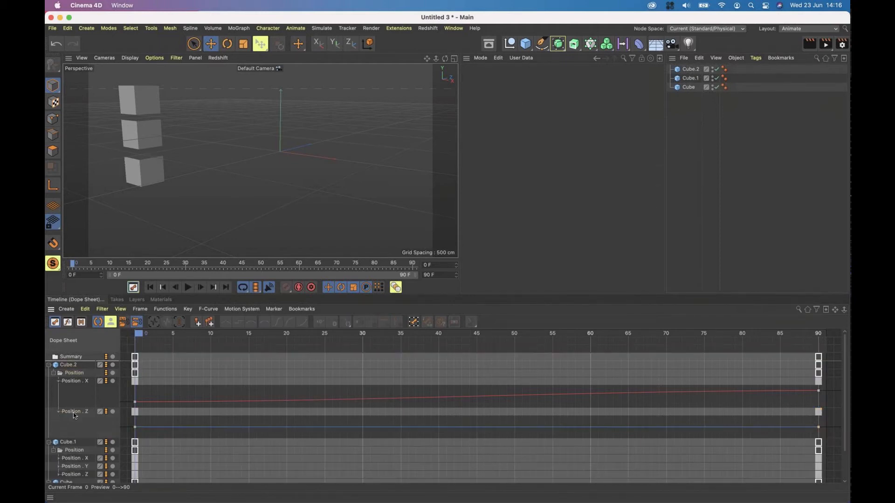
{"action": "left_click", "coordinate": [74, 413]}
{"action": "key", "text": "Delete"}
{"action": "left_click", "coordinate": [73, 437]}
{"action": "key", "text": "Delete"}
{"action": "left_click", "coordinate": [74, 436]}
{"action": "key", "text": "Delete"}
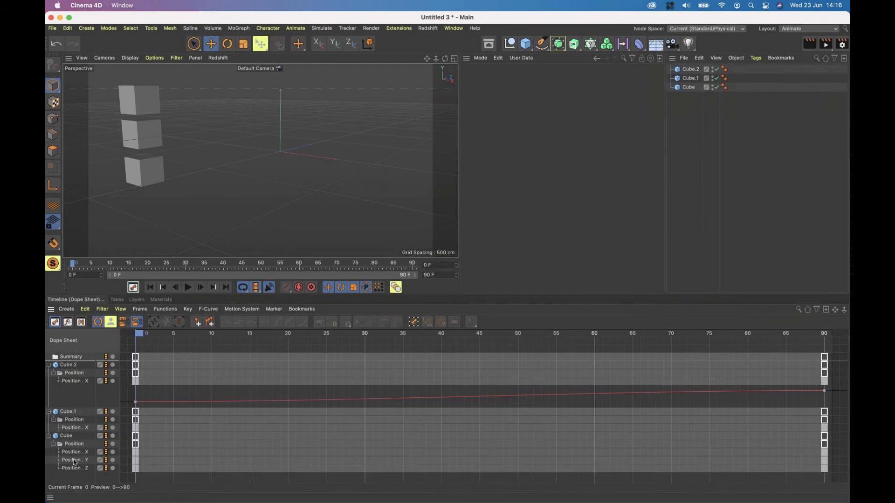
{"action": "left_click", "coordinate": [75, 461]}
{"action": "key", "text": "Delete"}
{"action": "left_click", "coordinate": [74, 460]}
{"action": "key", "text": "Delete"}
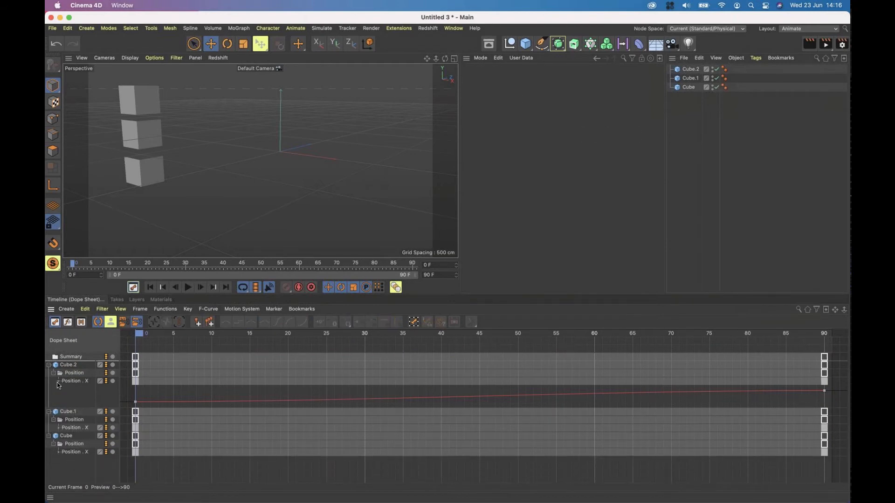
Hide Cube.2's Position X curve and collapse the Position groups of all three cubes
{"action": "left_click", "coordinate": [58, 383]}
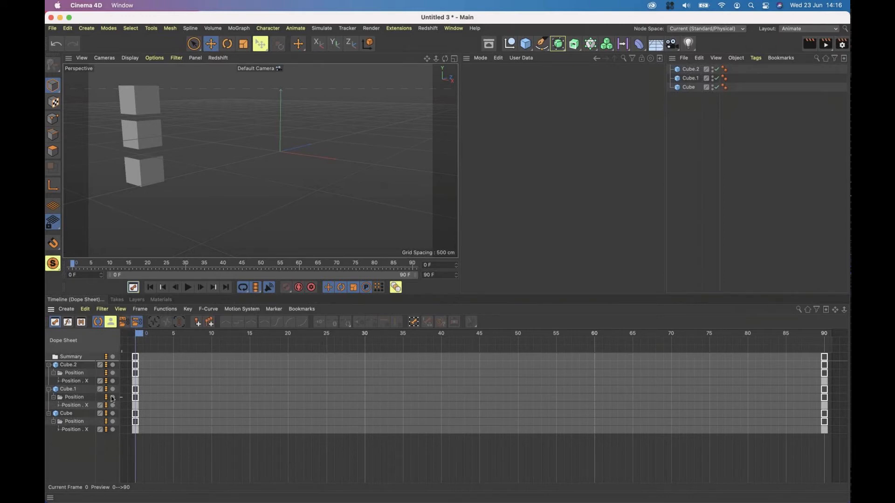
{"action": "left_click", "coordinate": [74, 422]}
{"action": "left_click_drag", "start_coordinate": [147, 439], "coordinate": [139, 429]}
{"action": "left_click", "coordinate": [54, 422]}
{"action": "left_click", "coordinate": [54, 397]}
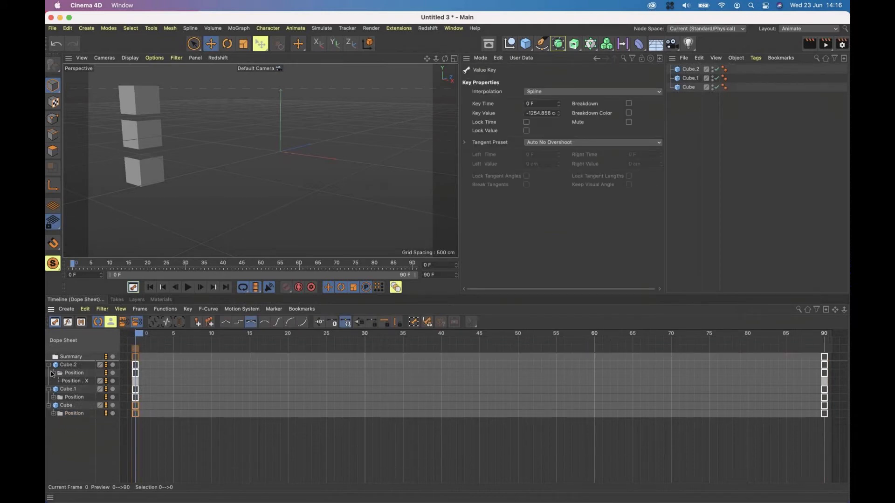
{"action": "left_click", "coordinate": [53, 373]}
Select Cube's frame 0 keyframe in the dope sheet to inspect its key properties
{"action": "left_click", "coordinate": [135, 411]}
{"action": "left_click", "coordinate": [129, 398]}
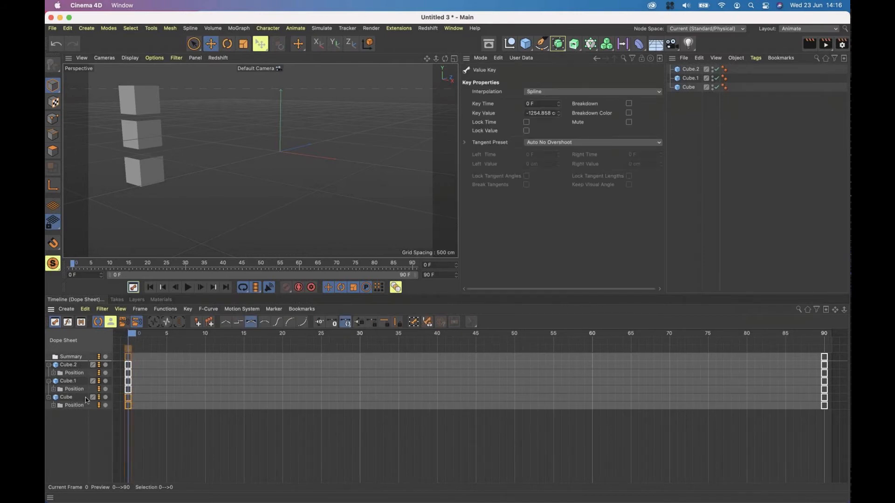
{"action": "left_click", "coordinate": [132, 418]}
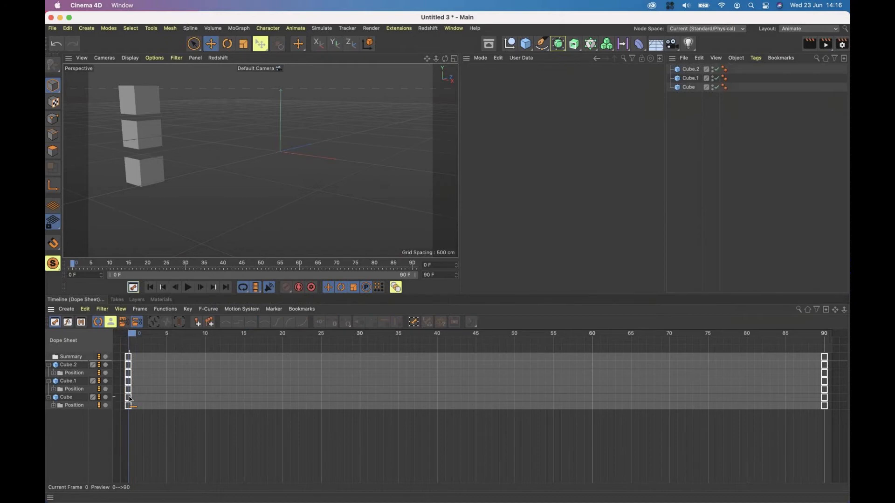
{"action": "left_click", "coordinate": [129, 398]}
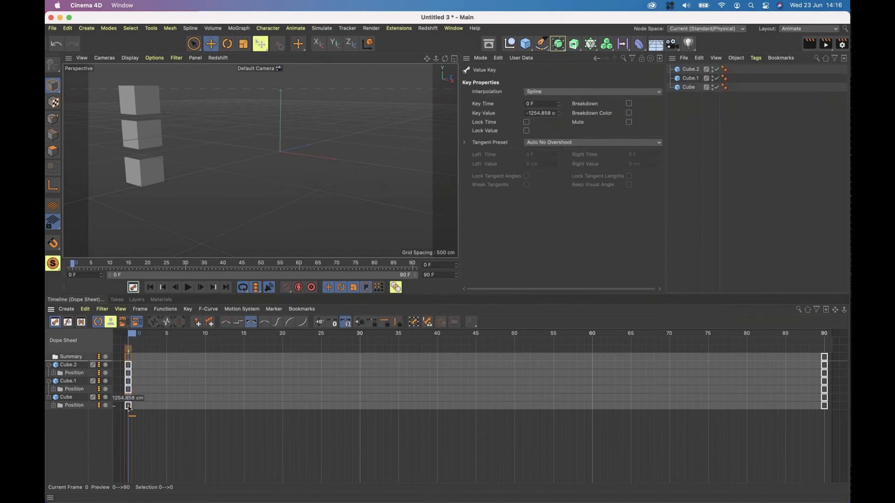
Move Cube.2's first keyframe to frame 9 and back to frame 0
{"action": "left_click", "coordinate": [129, 356]}
{"action": "left_click_drag", "start_coordinate": [135, 363], "coordinate": [199, 368]}
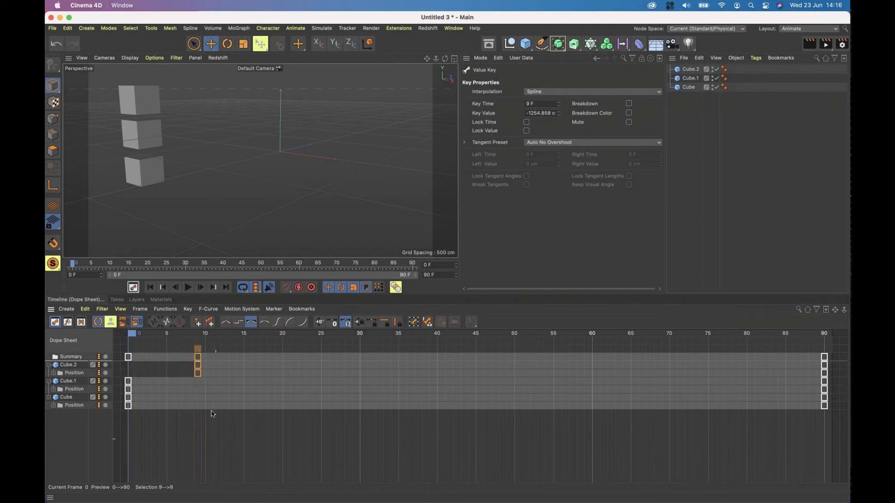
{"action": "left_click", "coordinate": [207, 387]}
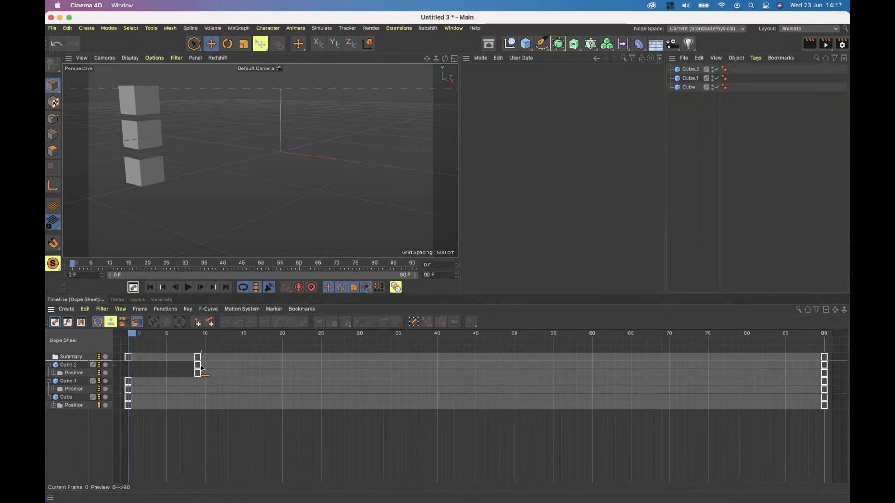
{"action": "left_click_drag", "start_coordinate": [198, 368], "coordinate": [128, 368]}
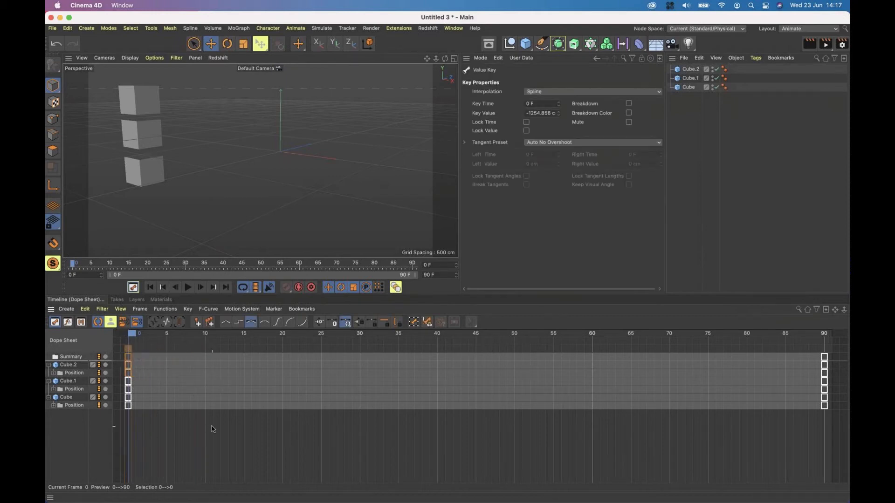
Select all cubes' keyframes, compress their range to frames 25–66, and stretch it back to frames 0–90
{"action": "left_click_drag", "start_coordinate": [175, 426], "coordinate": [130, 343]}
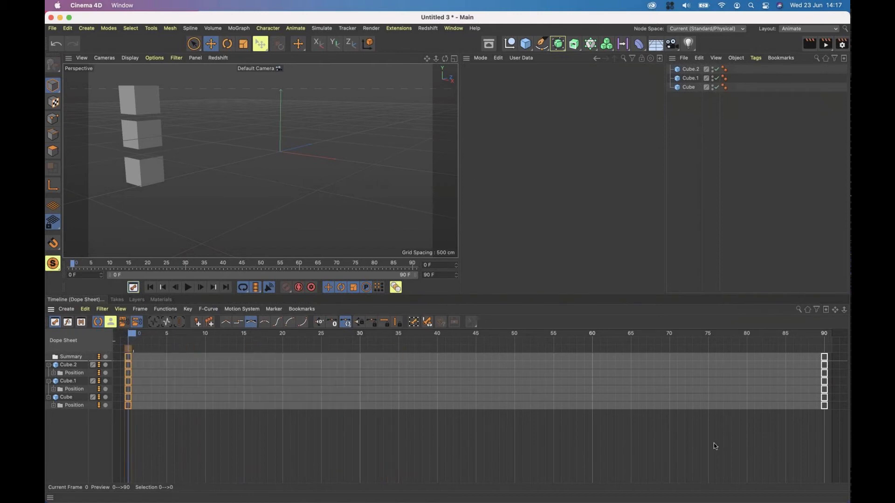
{"action": "left_click", "coordinate": [716, 445]}
{"action": "left_click_drag", "start_coordinate": [842, 431], "coordinate": [119, 336]}
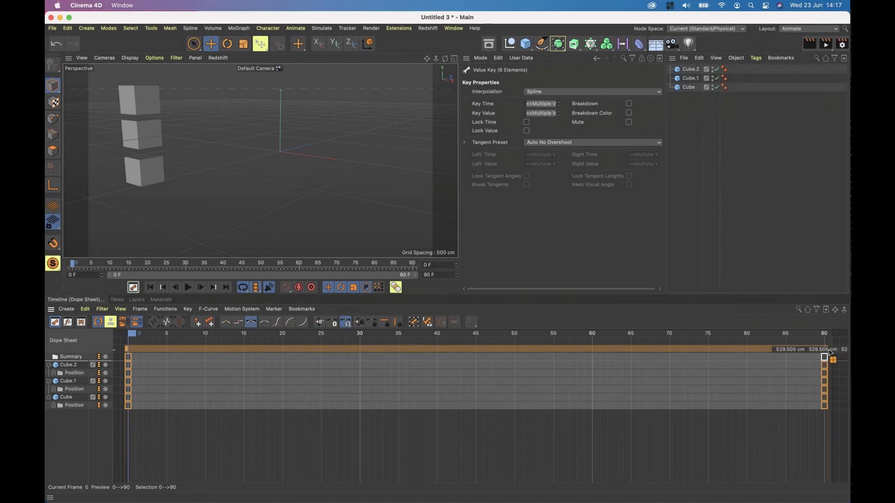
{"action": "left_click_drag", "start_coordinate": [795, 353], "coordinate": [444, 352]}
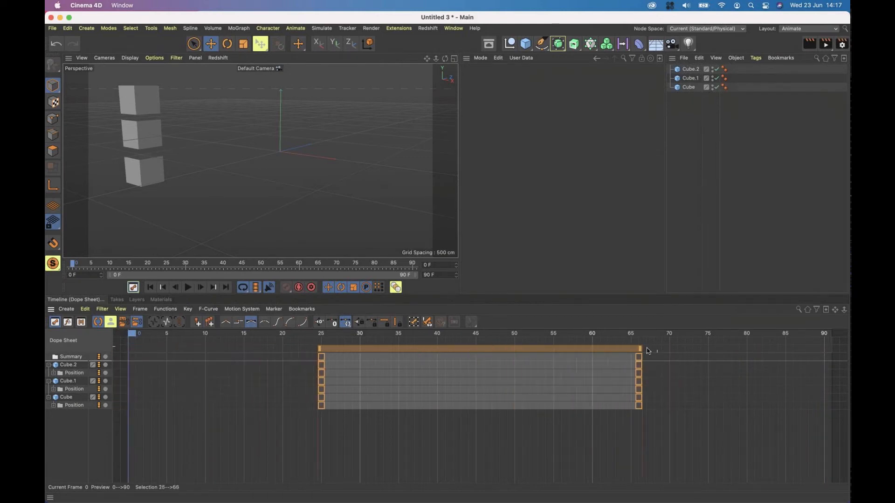
{"action": "left_click_drag", "start_coordinate": [741, 354], "coordinate": [824, 353]}
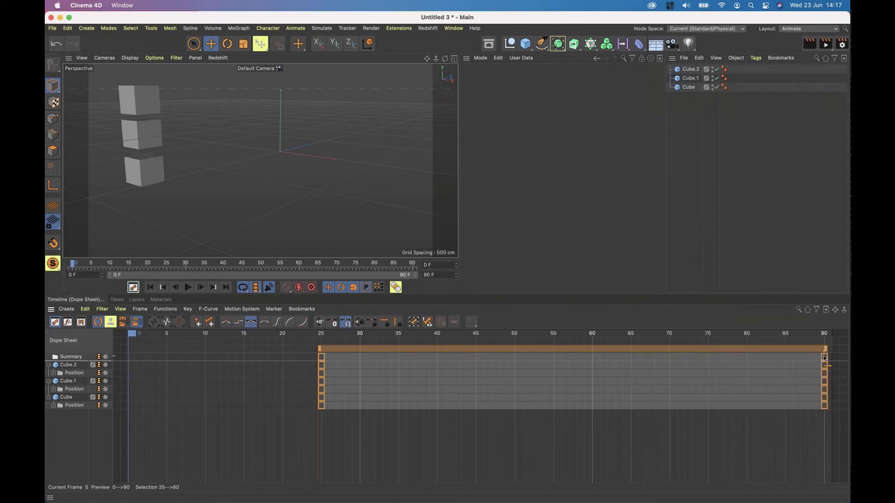
{"action": "left_click_drag", "start_coordinate": [317, 350], "coordinate": [128, 354]}
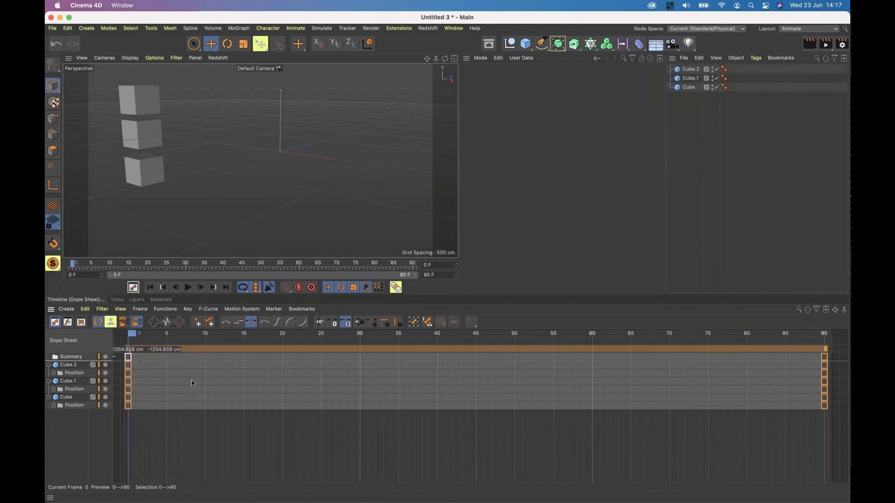
{"action": "left_click", "coordinate": [195, 424]}
Select Cube.1, inspect its frame 90 keyframe in the timeline, and play the three cubes' animation
{"action": "left_click", "coordinate": [688, 78]}
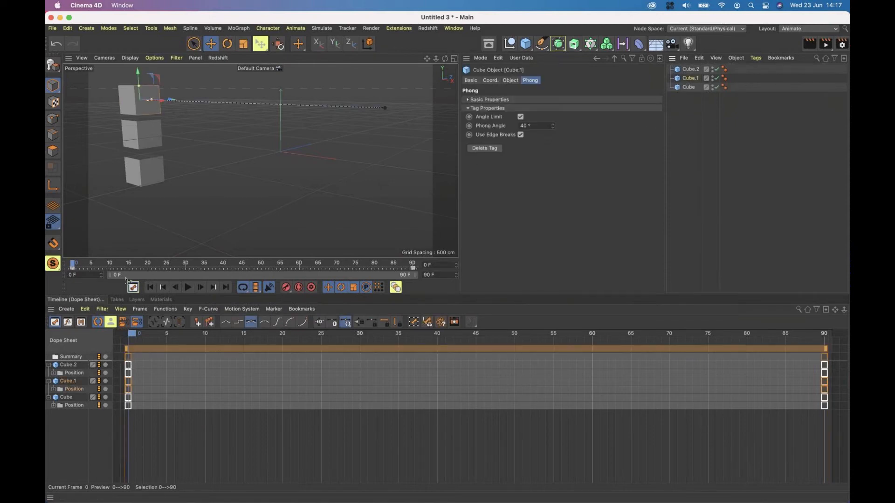
{"action": "mouse_move", "coordinate": [412, 270]}
{"action": "left_mouse_down"}
{"action": "mouse_move", "coordinate": [385, 271]}
{"action": "mouse_move", "coordinate": [414, 270]}
{"action": "left_mouse_up"}
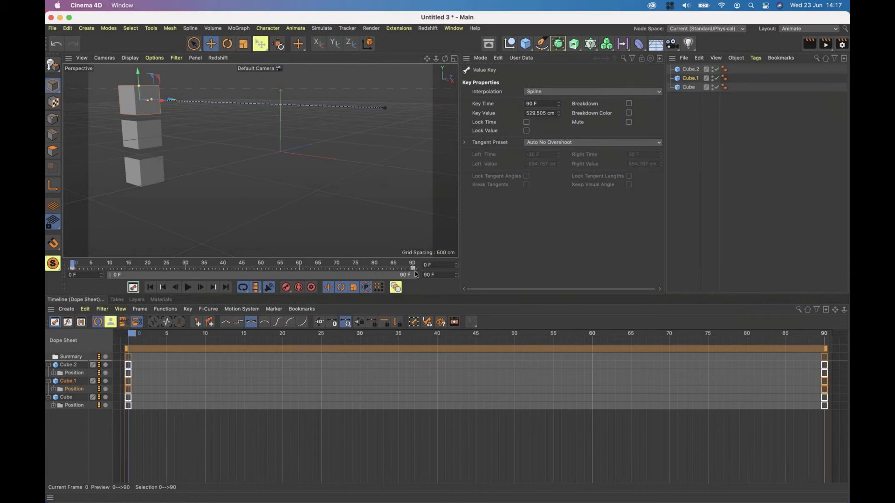
{"action": "left_click", "coordinate": [775, 435]}
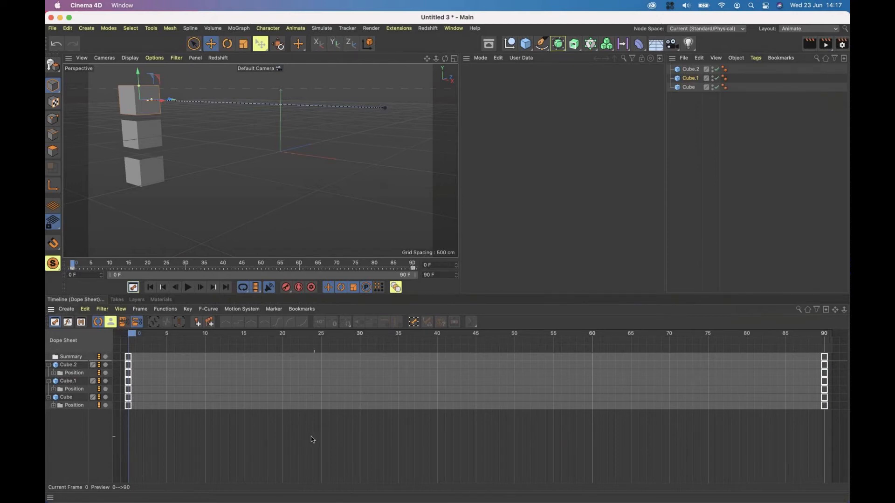
{"action": "left_click", "coordinate": [187, 287]}
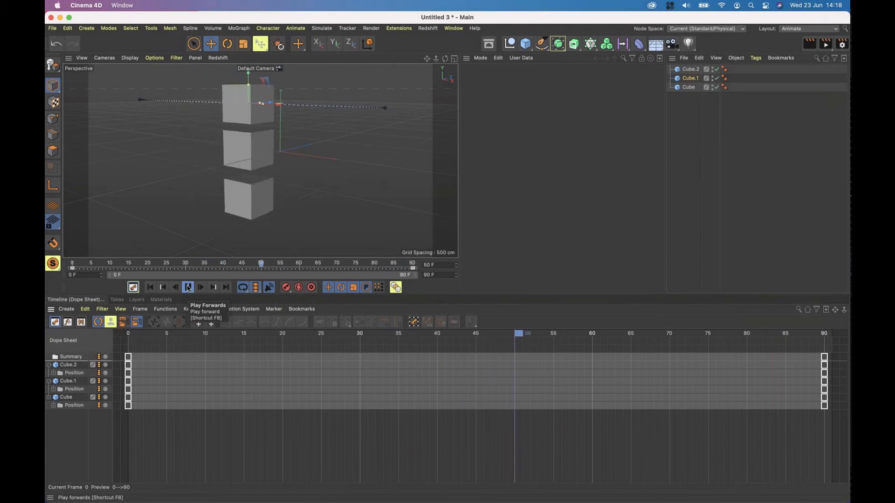
Stop playback, reveal Cube.2's Position X track in the dope sheet, and switch the timeline to F-Curve mode
{"action": "left_click", "coordinate": [188, 288]}
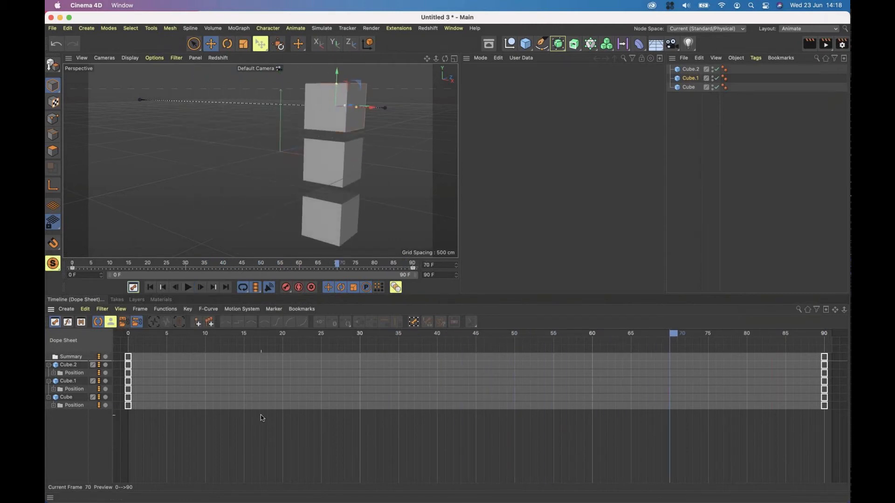
{"action": "left_click", "coordinate": [54, 373]}
{"action": "left_click", "coordinate": [58, 382]}
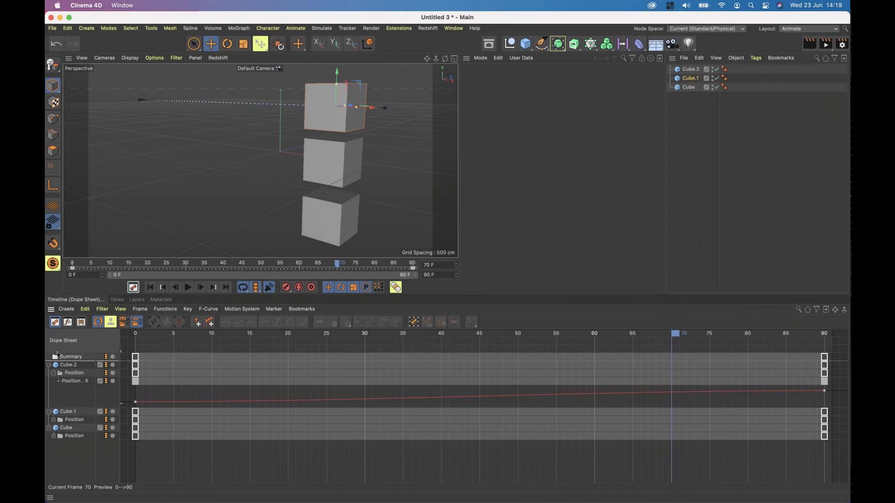
{"action": "left_click", "coordinate": [68, 323]}
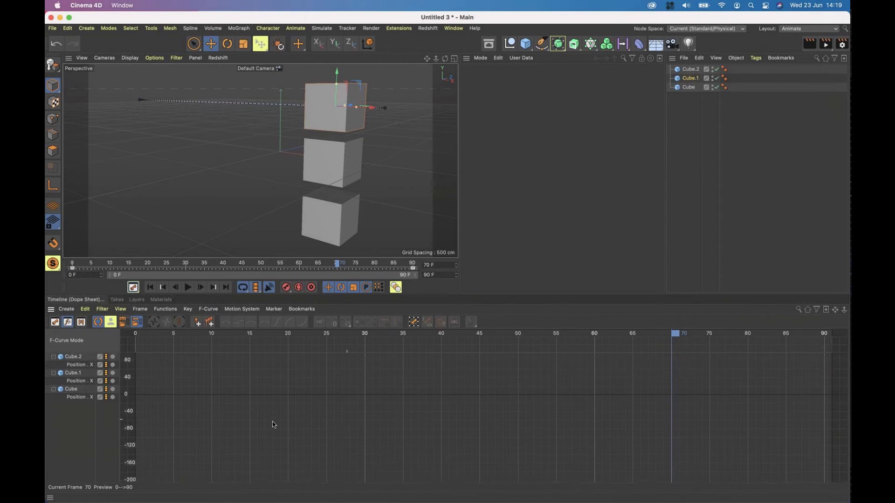
Select the Position X tracks of all three cubes and frame their full curves in the F-curve view
{"action": "left_click", "coordinate": [77, 365]}
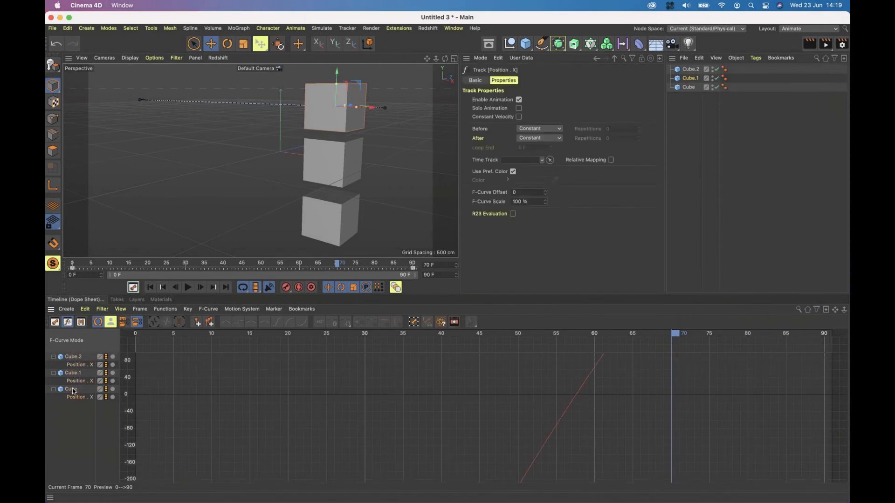
{"action": "left_click_drag", "start_coordinate": [89, 436], "coordinate": [51, 353]}
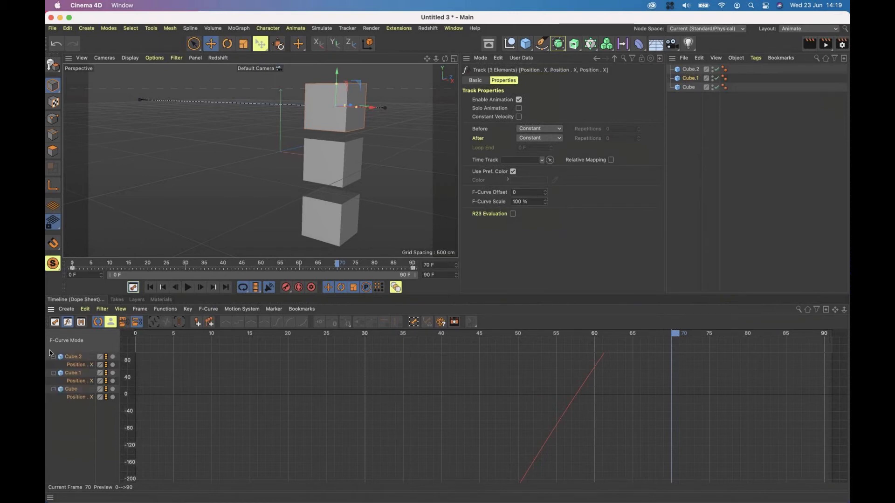
{"action": "left_click", "coordinate": [156, 323]}
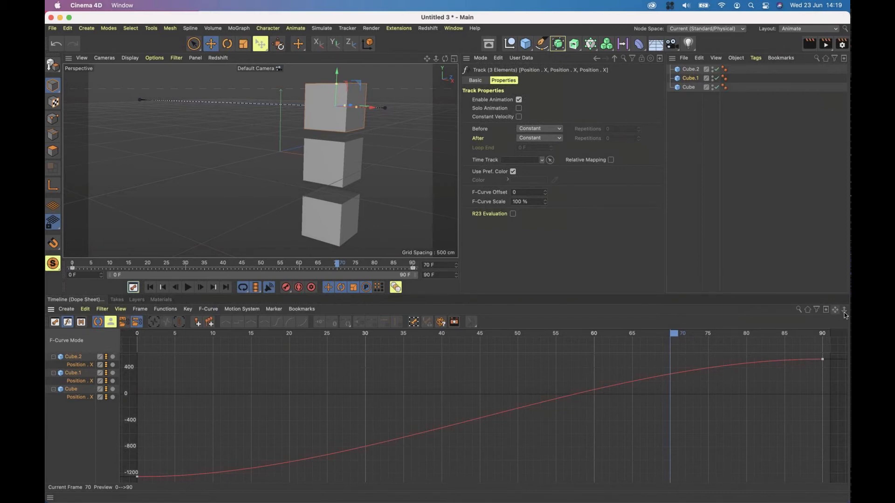
{"action": "left_click_drag", "start_coordinate": [837, 311], "coordinate": [822, 301]}
{"action": "left_click_drag", "start_coordinate": [447, 331], "coordinate": [438, 425]}
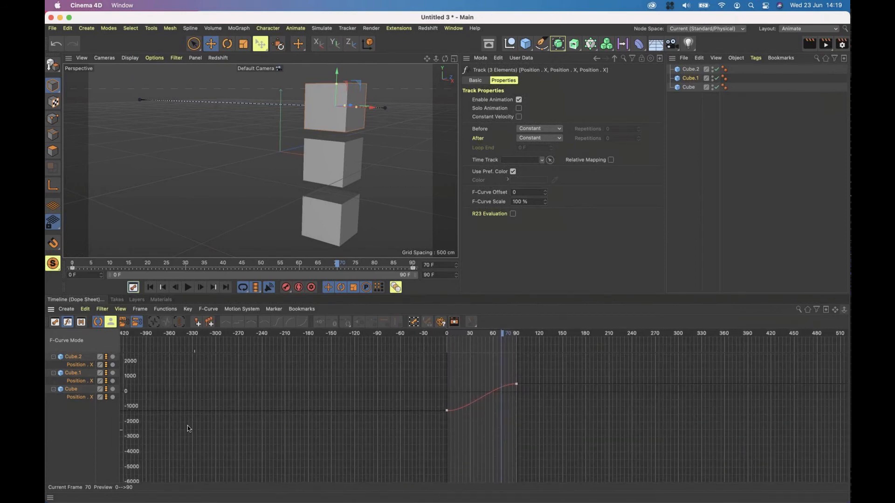
{"action": "left_click", "coordinate": [155, 323]}
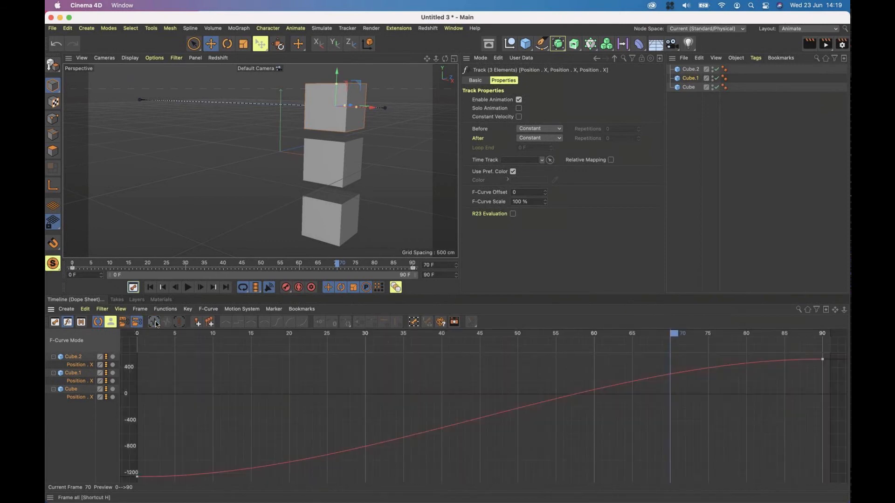
Select the three cubes' frame 0 keys, try bending their tangent upward to an earlier frame, and undo the change
{"action": "left_click", "coordinate": [616, 450]}
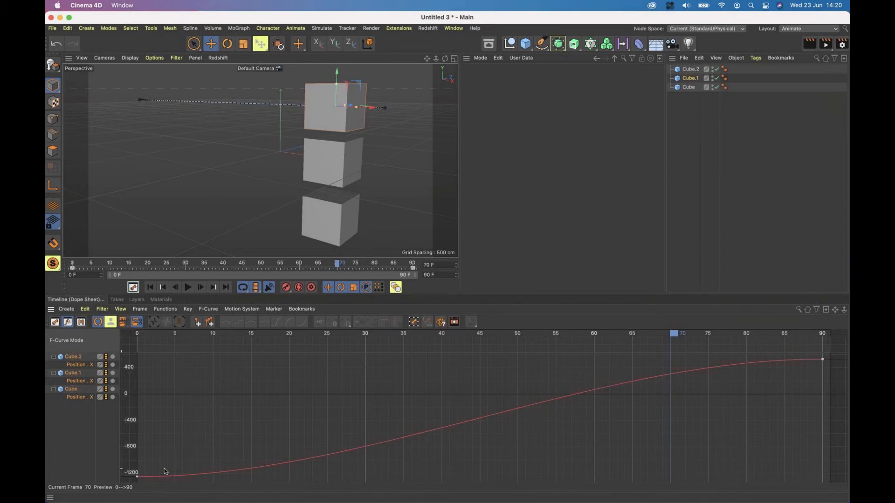
{"action": "left_click_drag", "start_coordinate": [120, 485], "coordinate": [168, 456]}
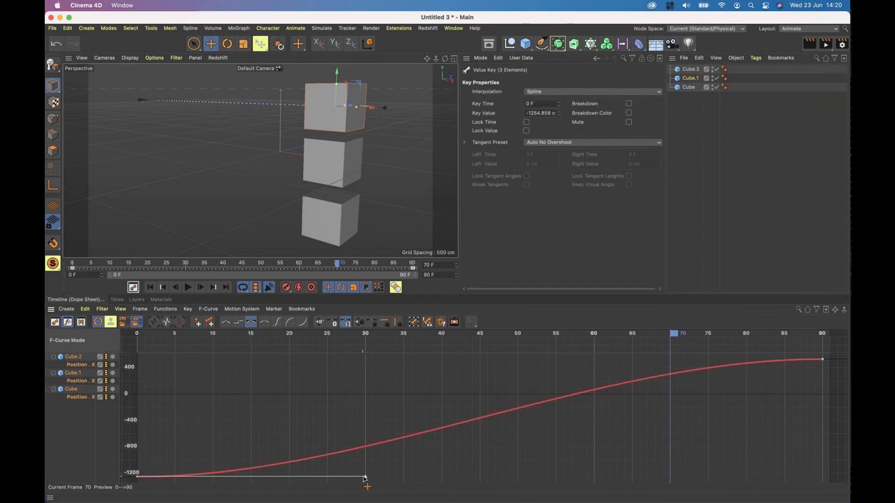
{"action": "left_click_drag", "start_coordinate": [365, 477], "coordinate": [324, 441]}
{"action": "key", "text": "super+z"}
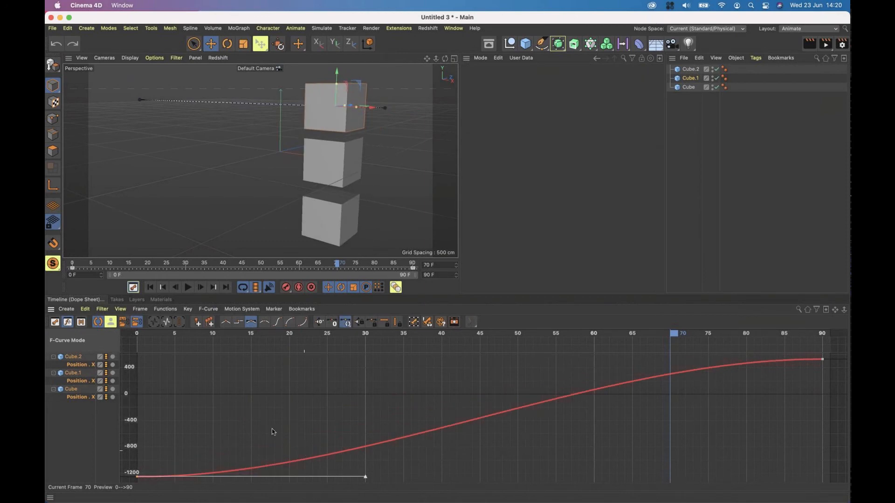
Isolate Cube.2's Position X curve and adjust its frame 0 key tangent to about 35 F and 410 cm
{"action": "left_click", "coordinate": [81, 365]}
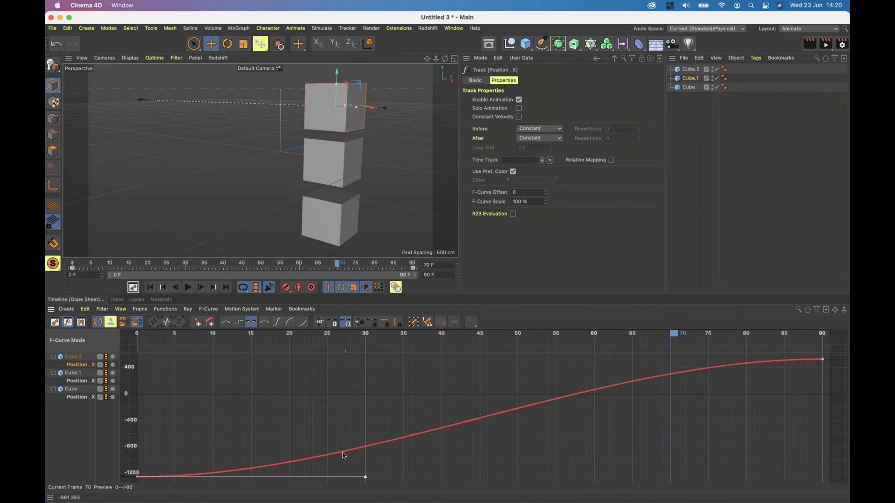
{"action": "left_click_drag", "start_coordinate": [346, 451], "coordinate": [308, 410]}
{"action": "left_click_drag", "start_coordinate": [362, 451], "coordinate": [325, 424]}
{"action": "left_click", "coordinate": [137, 477]}
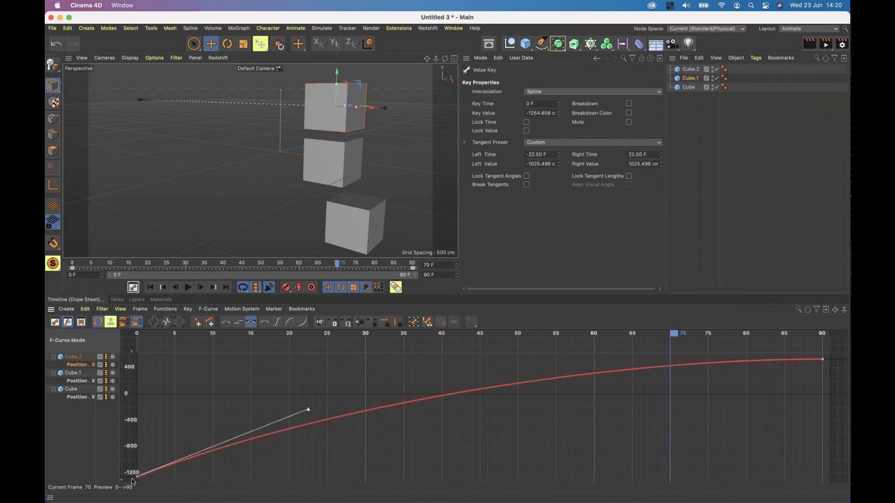
{"action": "mouse_move", "coordinate": [402, 458]}
{"action": "left_mouse_down"}
{"action": "mouse_move", "coordinate": [439, 471]}
{"action": "mouse_move", "coordinate": [379, 420]}
{"action": "mouse_move", "coordinate": [404, 449]}
{"action": "left_mouse_up"}
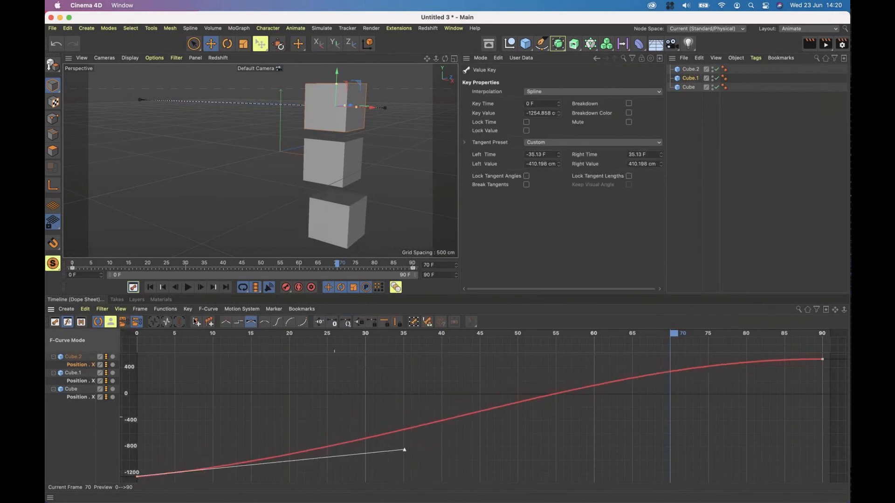
Set Cube.2's frame 0 key to linear interpolation and, with the animation playing, Cube.1's frame 0 key to step interpolation
{"action": "left_click", "coordinate": [226, 323]}
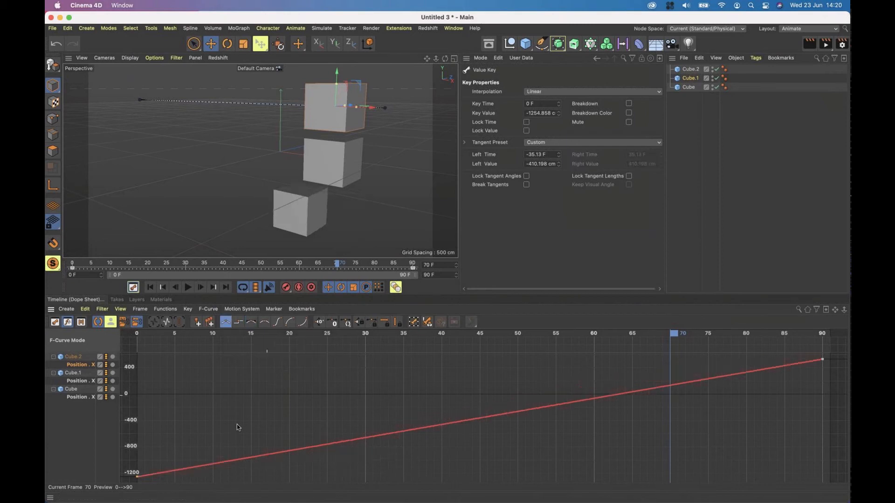
{"action": "left_click", "coordinate": [187, 287]}
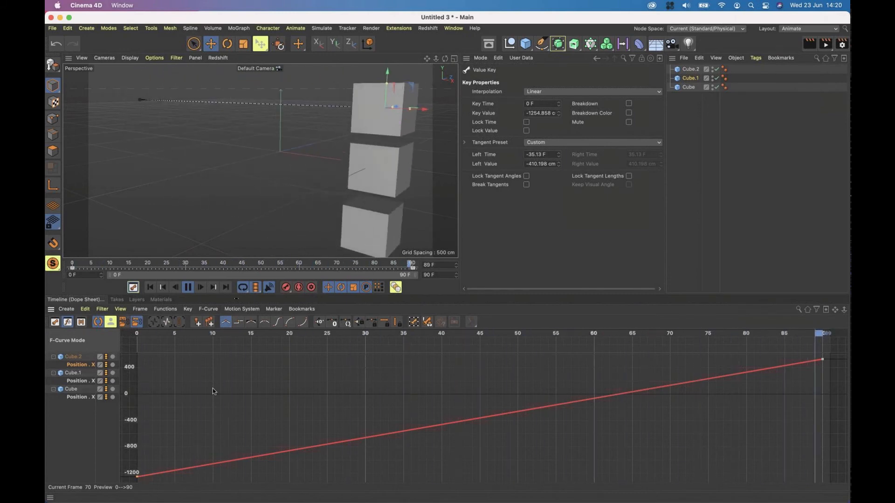
{"action": "left_click", "coordinate": [83, 385]}
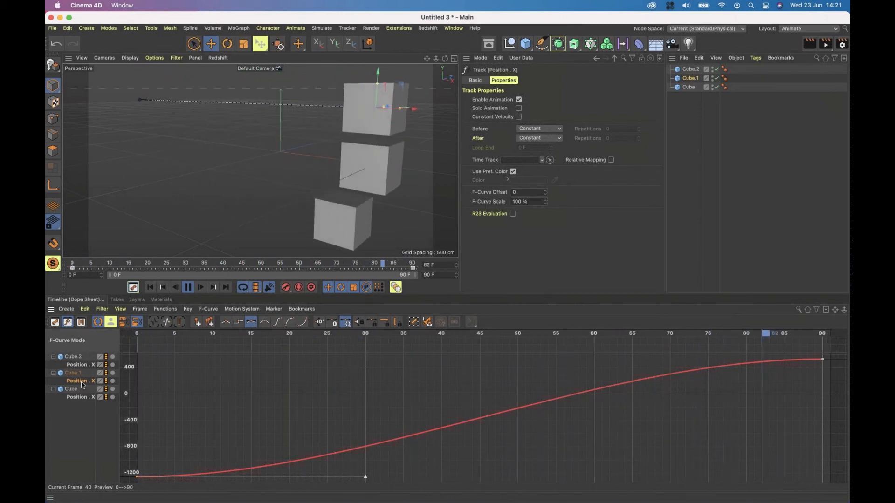
{"action": "left_click", "coordinate": [238, 326]}
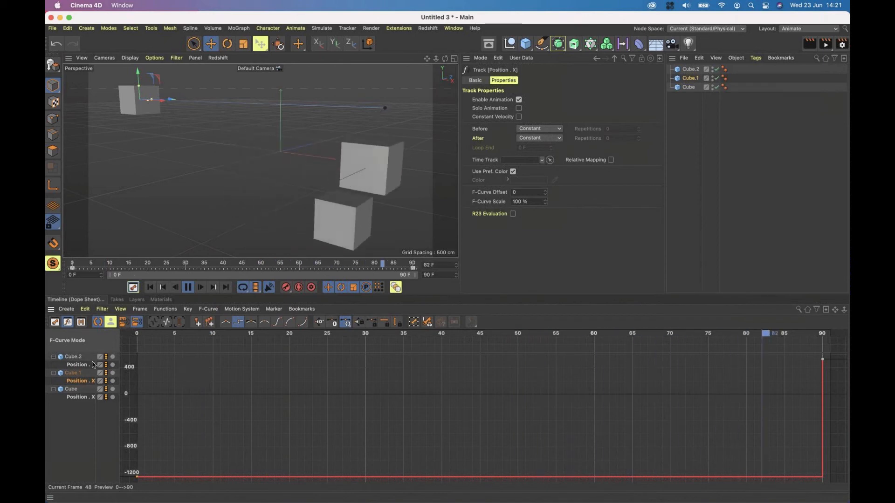
In the dope sheet, move all three cubes' last keyframes from frame 90 to frame 60
{"action": "left_click", "coordinate": [55, 322]}
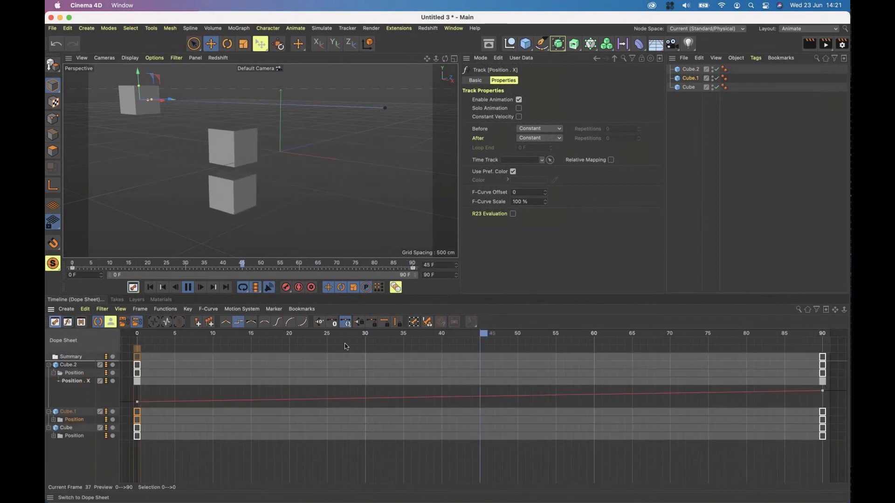
{"action": "left_click_drag", "start_coordinate": [797, 348], "coordinate": [836, 460]}
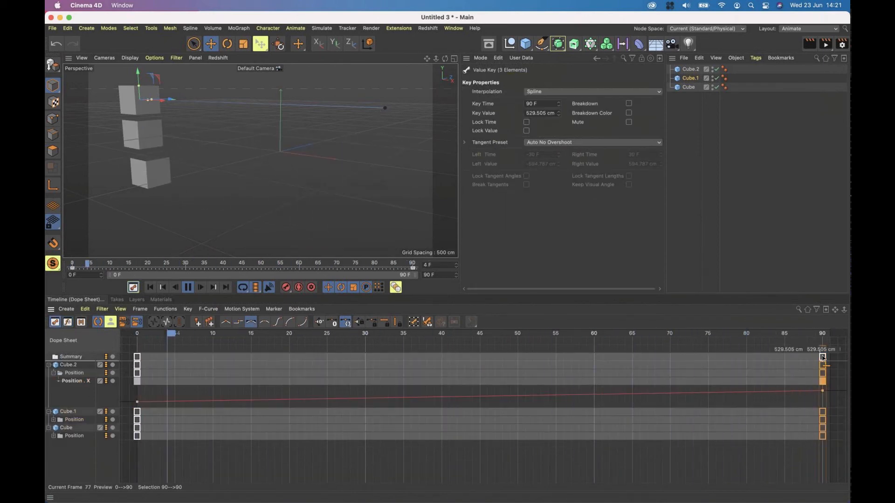
{"action": "left_click_drag", "start_coordinate": [821, 356], "coordinate": [594, 355]}
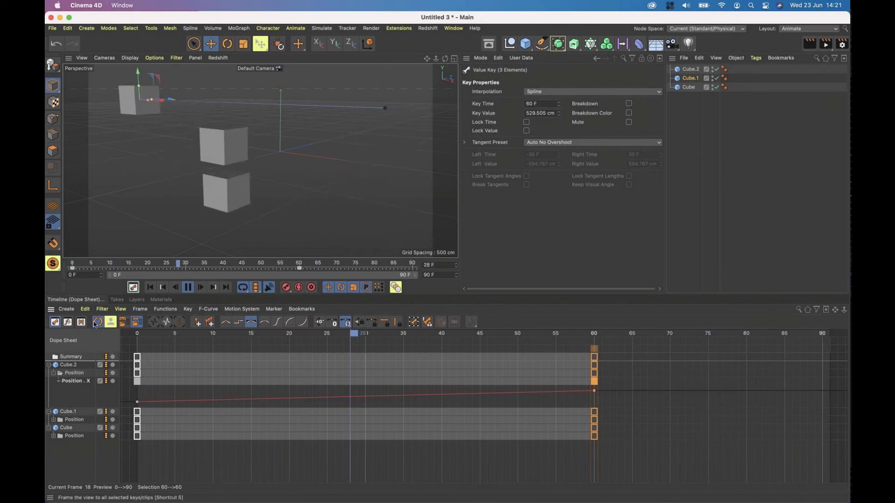
Return to F-Curve mode, isolate Cube's Position X curve, and bend its frame 60 left tangent to about -10.7 F and -1292 cm
{"action": "left_click", "coordinate": [68, 322]}
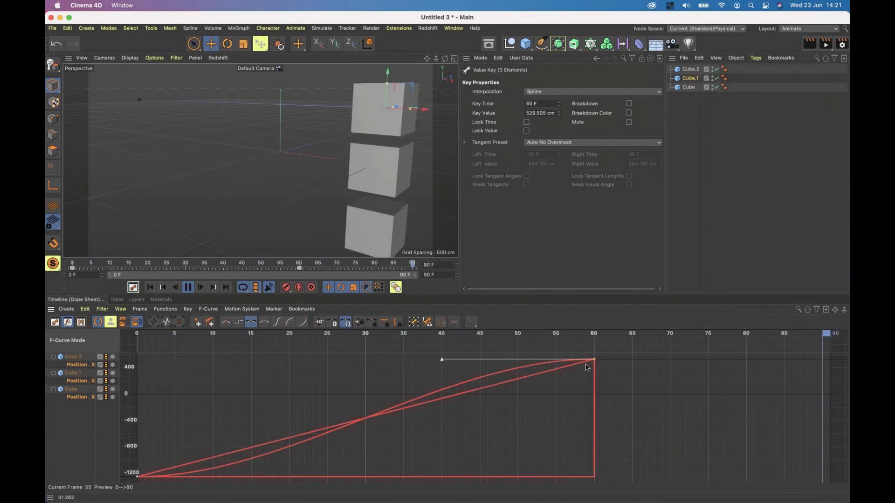
{"action": "left_click", "coordinate": [80, 398]}
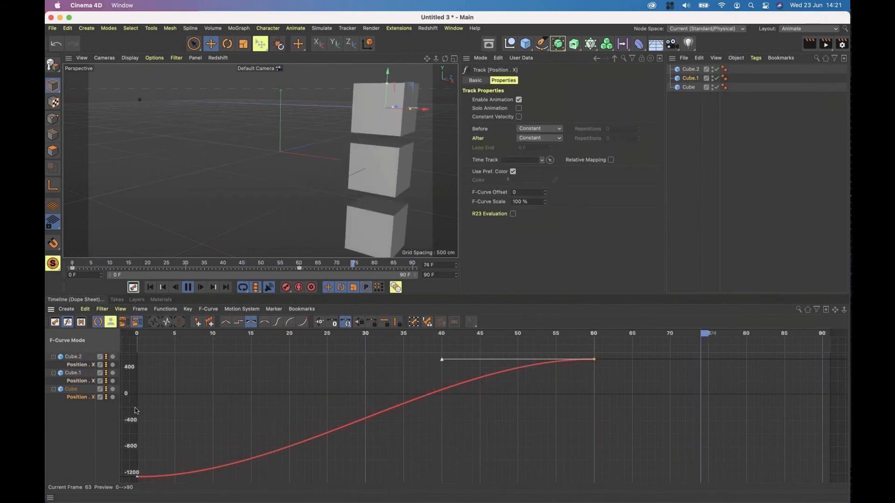
{"action": "left_click", "coordinate": [137, 477]}
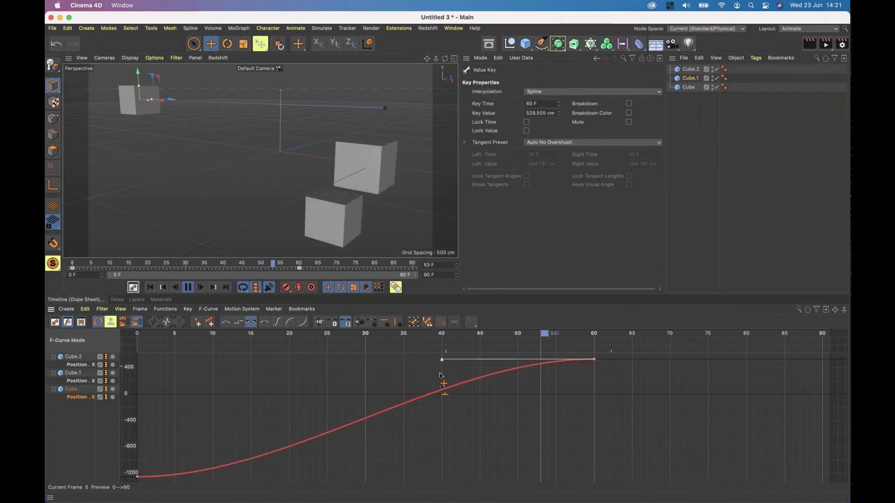
{"action": "left_click_drag", "start_coordinate": [441, 359], "coordinate": [512, 444]}
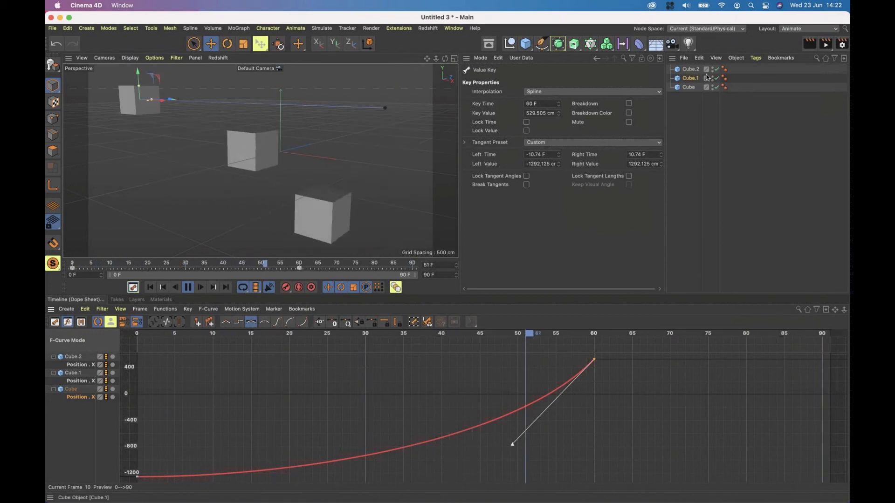
Select Cube, steepen its frame 60 tangent to about -4.95 F and -2024 cm, and pull the handle back to a gentler slope
{"action": "left_click", "coordinate": [689, 87]}
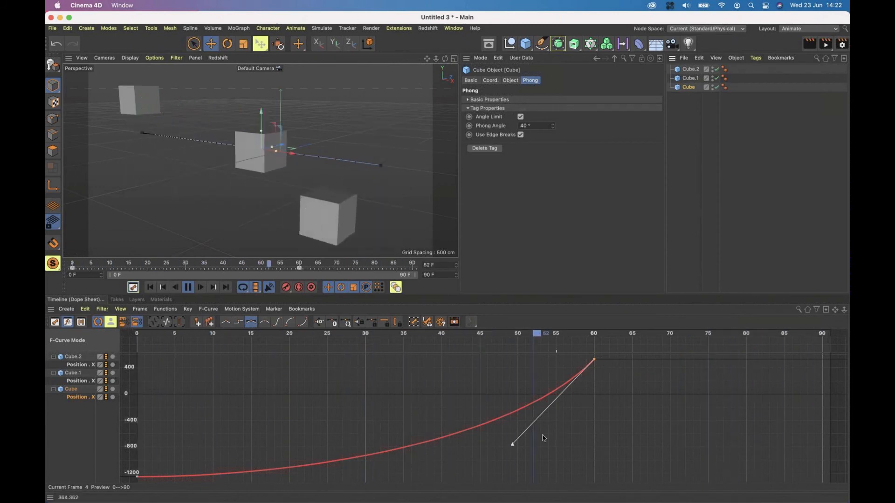
{"action": "left_click", "coordinate": [515, 448]}
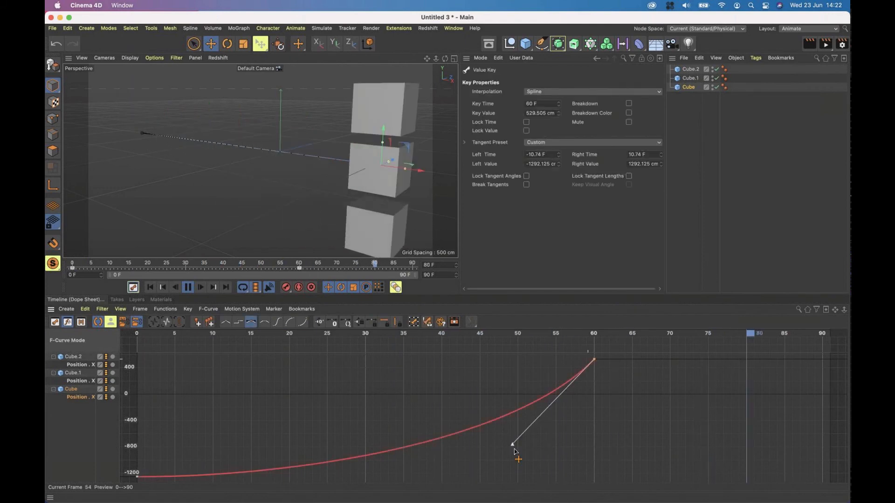
{"action": "left_click_drag", "start_coordinate": [514, 451], "coordinate": [619, 502]}
{"action": "mouse_move", "coordinate": [563, 466]}
{"action": "left_mouse_down"}
{"action": "mouse_move", "coordinate": [593, 498]}
{"action": "mouse_move", "coordinate": [576, 479]}
{"action": "mouse_move", "coordinate": [559, 480]}
{"action": "left_mouse_up"}
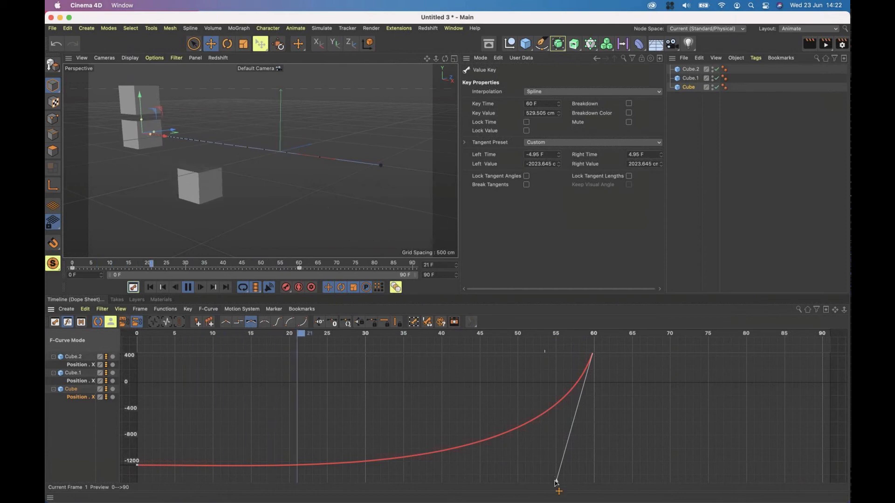
{"action": "left_click_drag", "start_coordinate": [556, 480], "coordinate": [358, 375]}
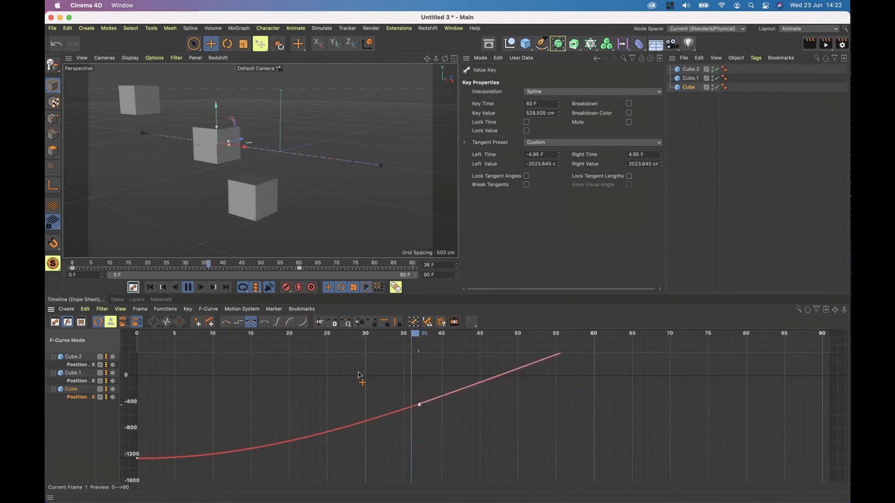
Bend Cube's frame 0 right tangent to about 5.37 F and 1135 cm for a fast start, and frame the whole curve
{"action": "left_click", "coordinate": [137, 458]}
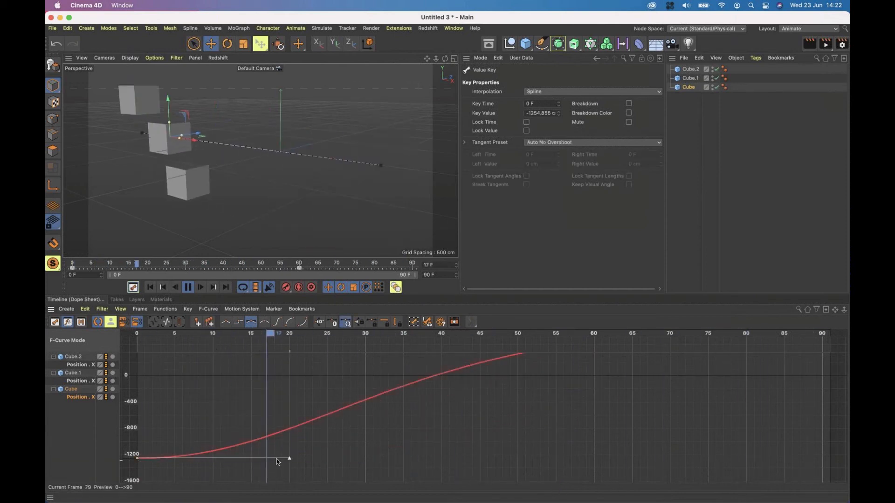
{"action": "left_click", "coordinate": [156, 448]}
{"action": "left_click", "coordinate": [137, 459]}
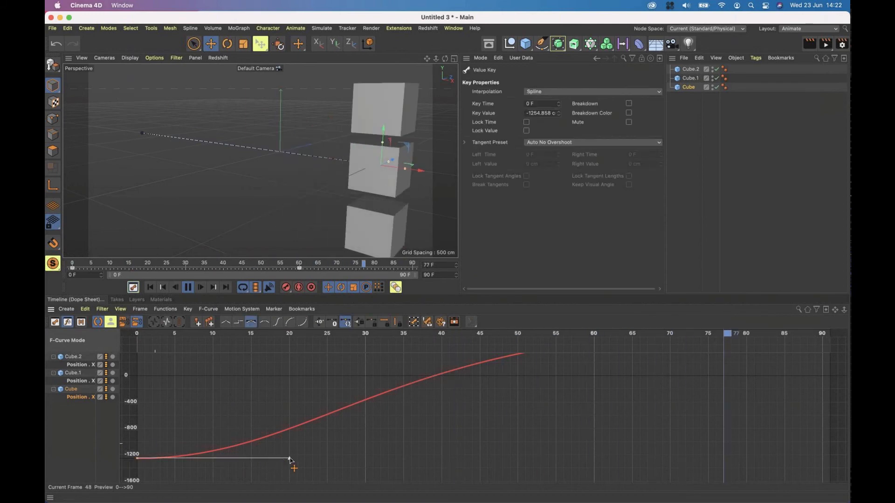
{"action": "left_click_drag", "start_coordinate": [279, 457], "coordinate": [177, 386]}
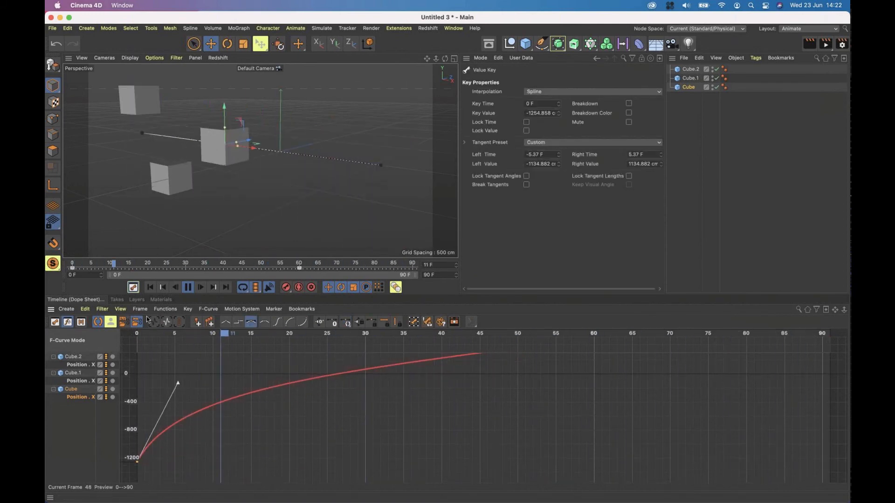
{"action": "left_click", "coordinate": [157, 323]}
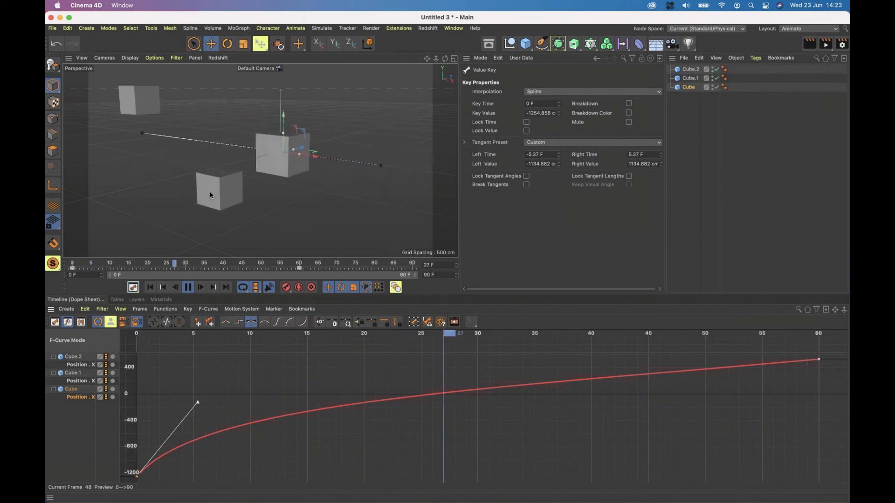
Stop playback of the cubes' animation and create a new empty project
{"action": "left_click", "coordinate": [188, 287]}
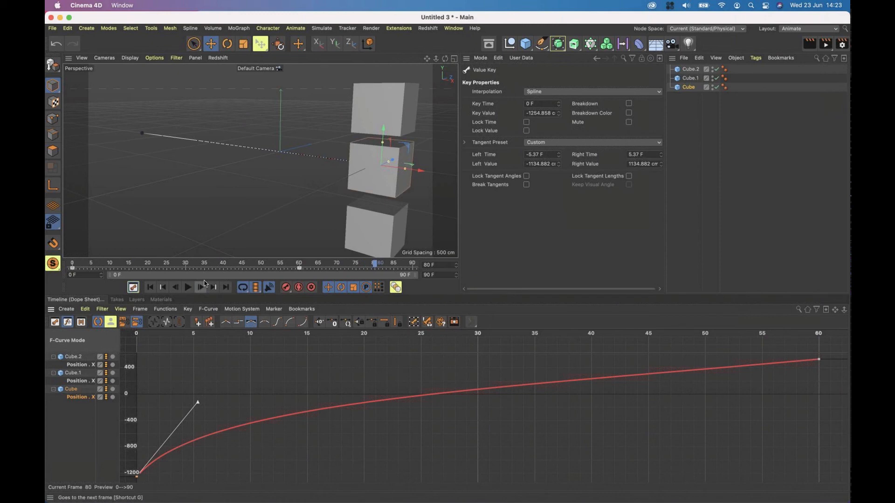
{"action": "key", "text": "super+n"}
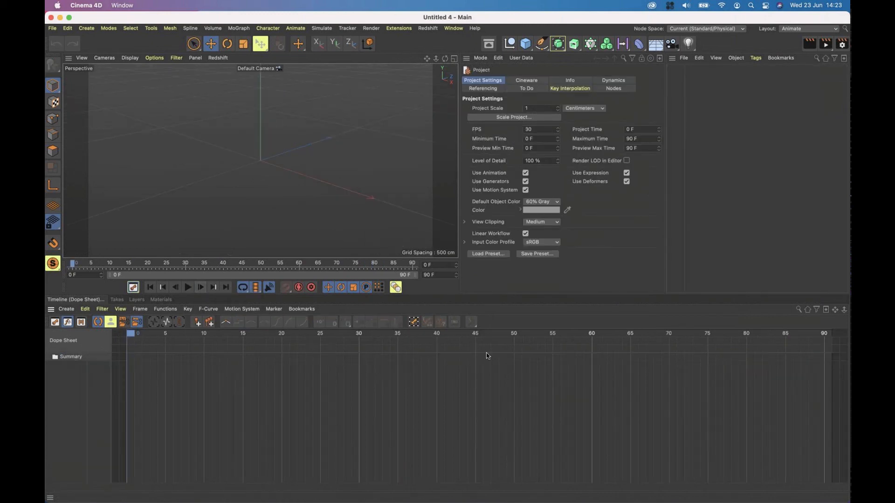
Add a Floor object to the empty scene
{"action": "left_click", "coordinate": [659, 48]}
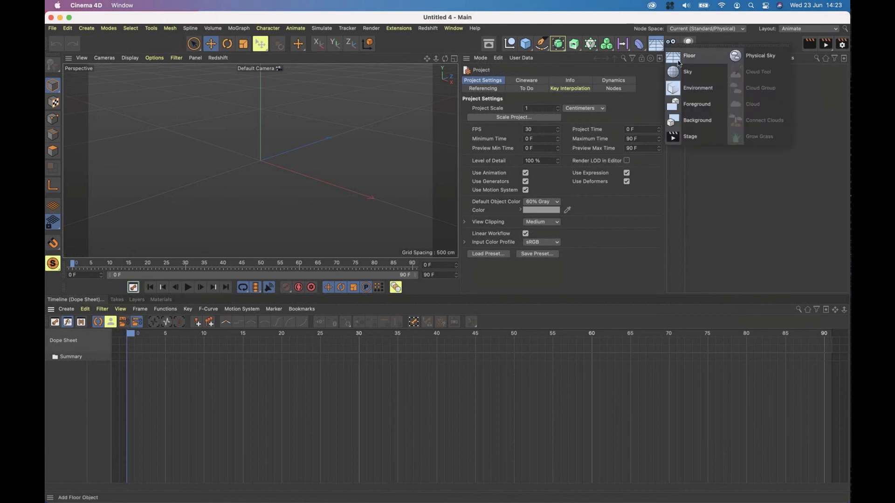
{"action": "left_click", "coordinate": [679, 63]}
{"action": "mouse_move", "coordinate": [293, 163]}
{"action": "left_mouse_down", "text": "alt"}
{"action": "mouse_move", "coordinate": [303, 148]}
{"action": "mouse_move", "coordinate": [282, 159]}
{"action": "left_mouse_up", "text": "alt"}
{"action": "scroll", "coordinate": [299, 152], "scroll_direction": "down", "scroll_amount": 5}
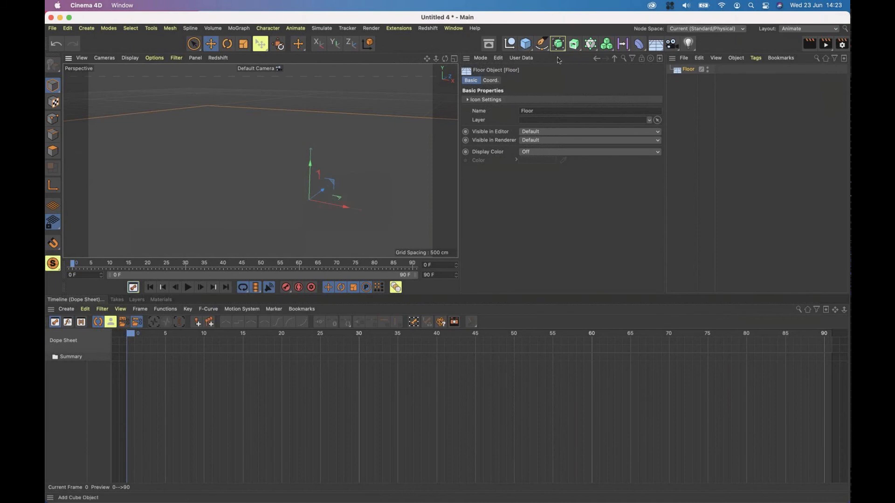
Add a sphere and raise it above the floor to a Y position of about 636 cm
{"action": "left_click", "coordinate": [526, 44]}
{"action": "left_click", "coordinate": [718, 72]}
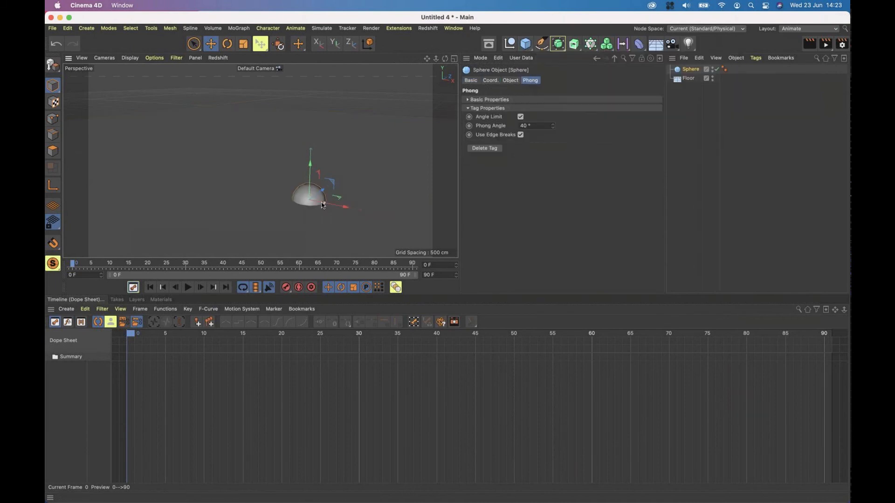
{"action": "left_click_drag", "start_coordinate": [321, 202], "coordinate": [299, 196]}
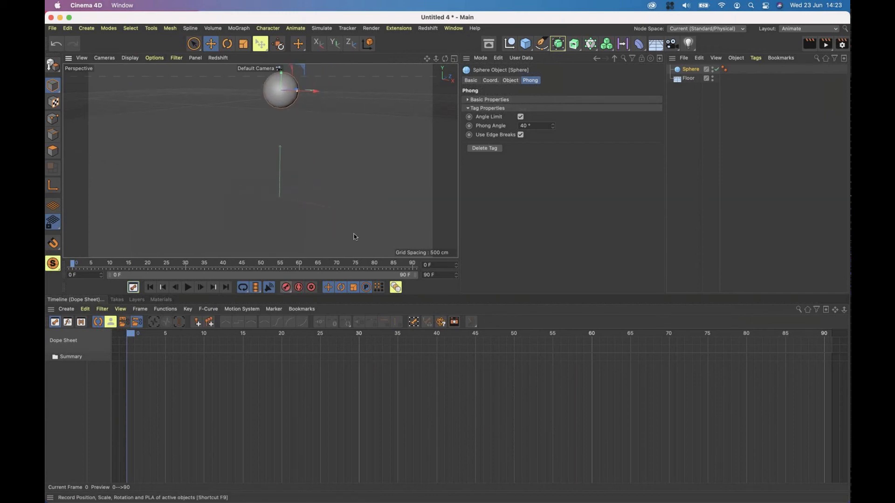
Keyframe the sphere's Position Y at frame 0, and lower the sphere to 100 cm at frame 30 so it rests on the floor
{"action": "left_click", "coordinate": [490, 81]}
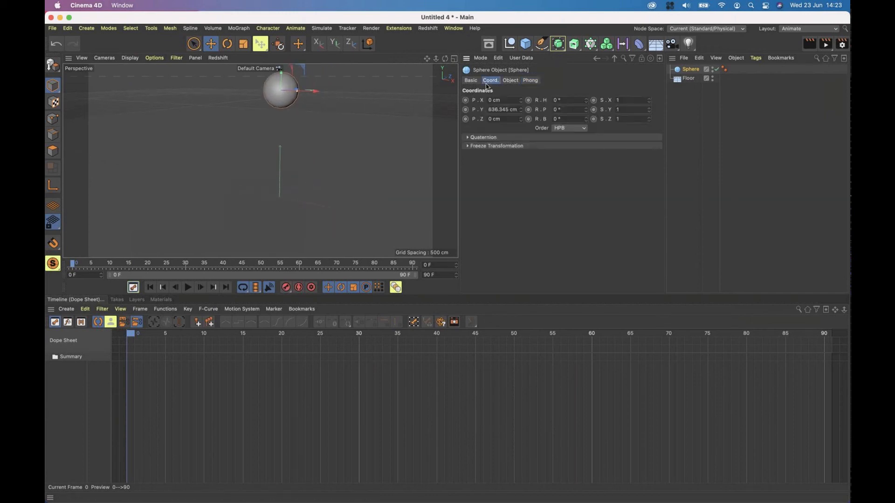
{"action": "left_click", "coordinate": [465, 110]}
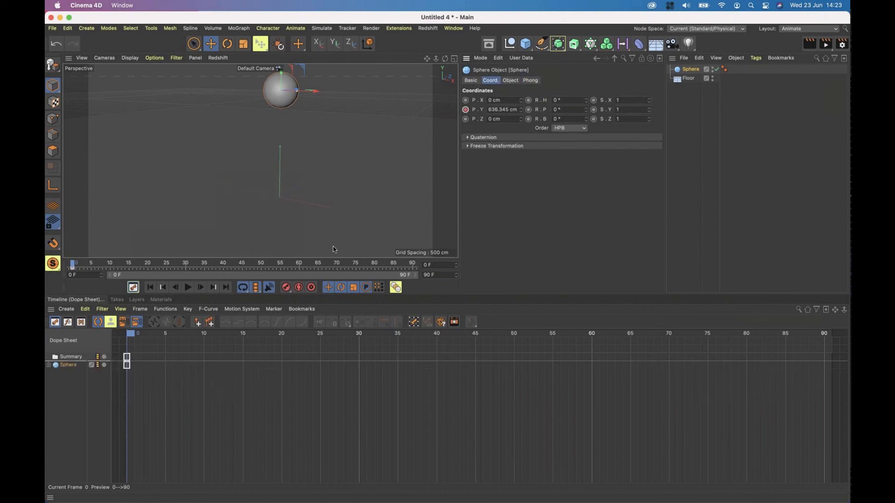
{"action": "left_click", "coordinate": [360, 335]}
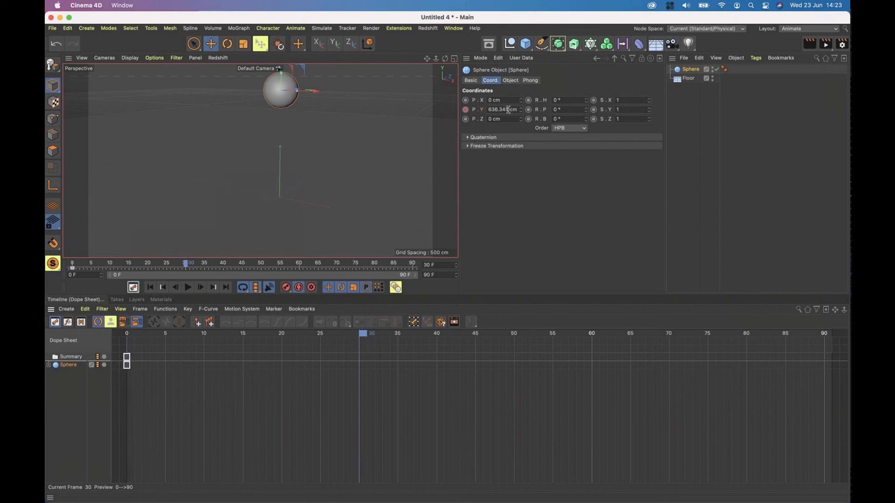
{"action": "left_click_drag", "start_coordinate": [281, 83], "coordinate": [280, 173]}
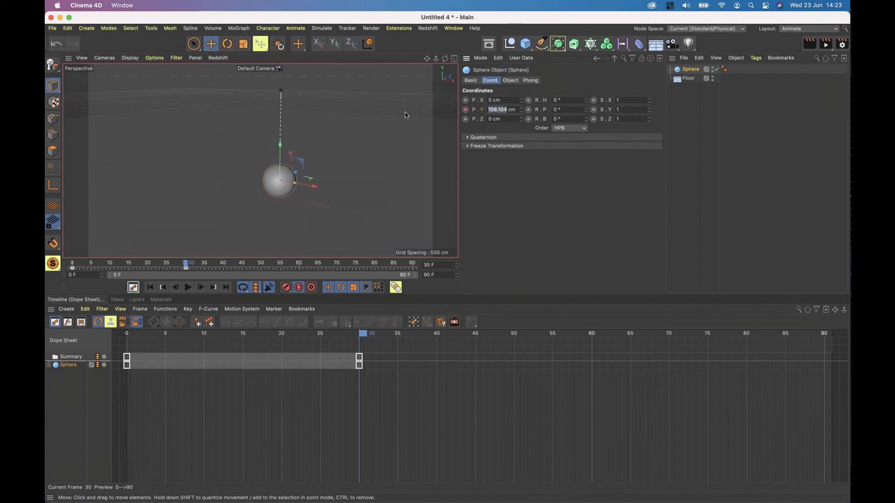
{"action": "type", "text": "100"}
{"action": "key", "text": "Return"}
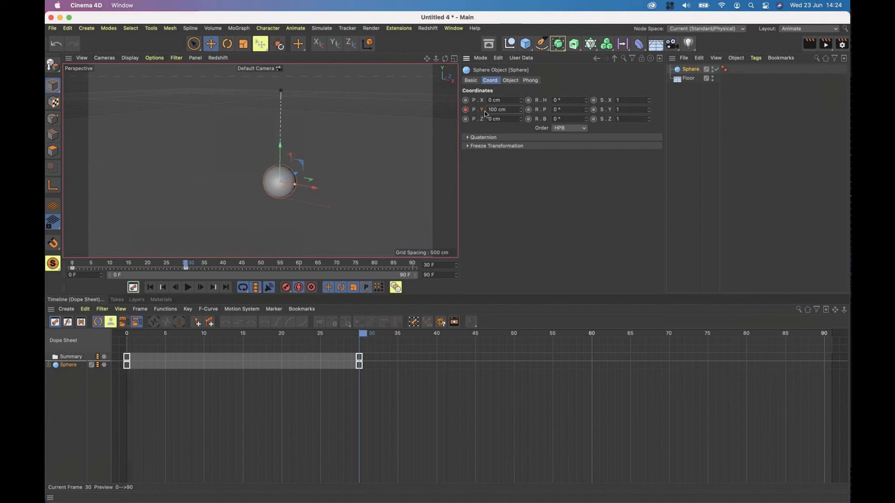
Copy the sphere's keys at frames 0 and 30 to frames 60 and 90, and scrub through the motion
{"action": "left_click", "coordinate": [387, 395]}
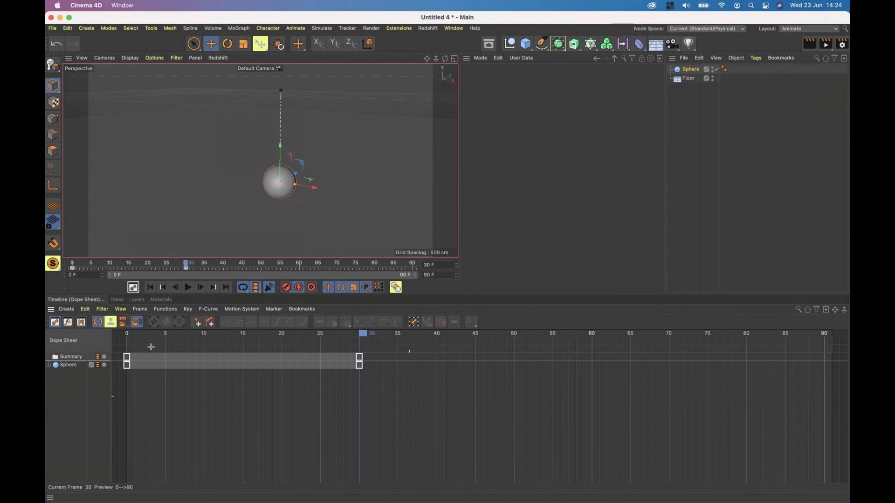
{"action": "left_click_drag", "start_coordinate": [151, 347], "coordinate": [114, 341]}
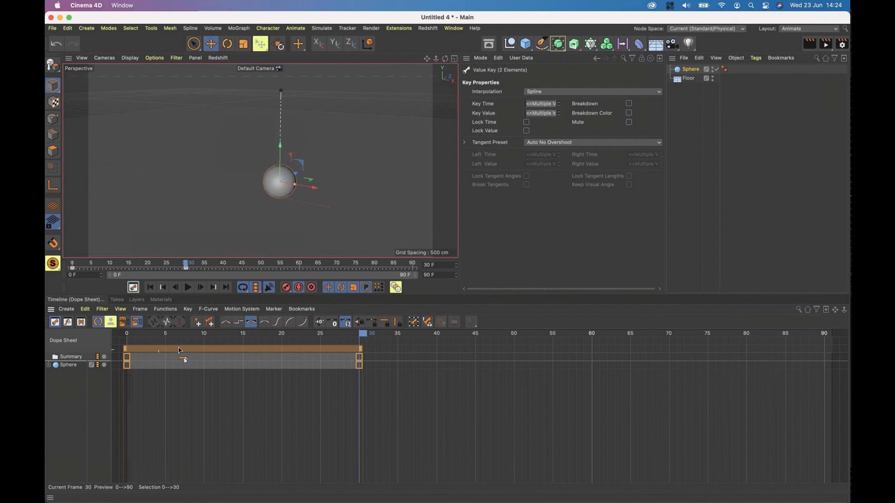
{"action": "left_click_drag", "start_coordinate": [179, 350], "coordinate": [403, 348]}
{"action": "left_click_drag", "start_coordinate": [547, 353], "coordinate": [626, 355]}
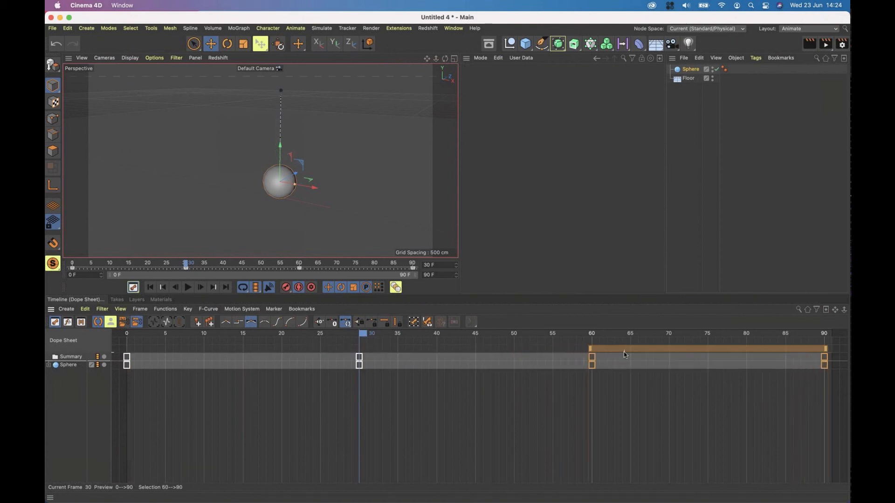
{"action": "left_click_drag", "start_coordinate": [138, 337], "coordinate": [113, 336]}
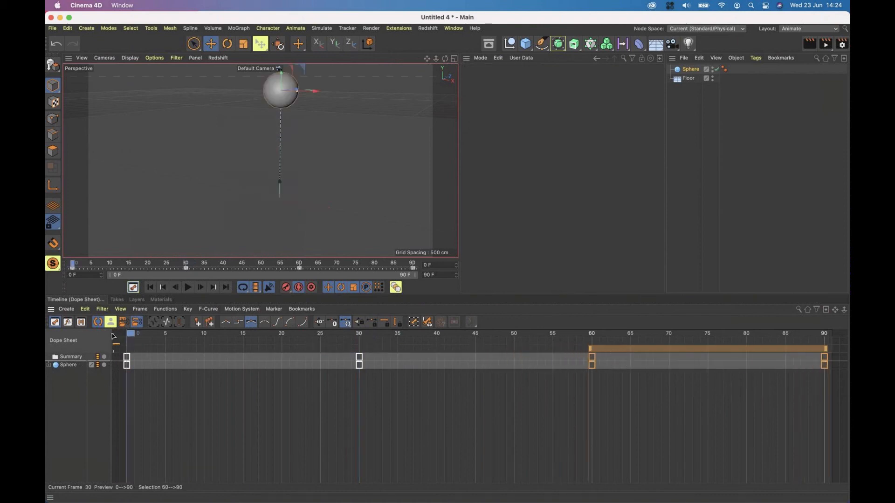
{"action": "left_click_drag", "start_coordinate": [288, 342], "coordinate": [669, 368]}
{"action": "left_click_drag", "start_coordinate": [780, 371], "coordinate": [729, 384]}
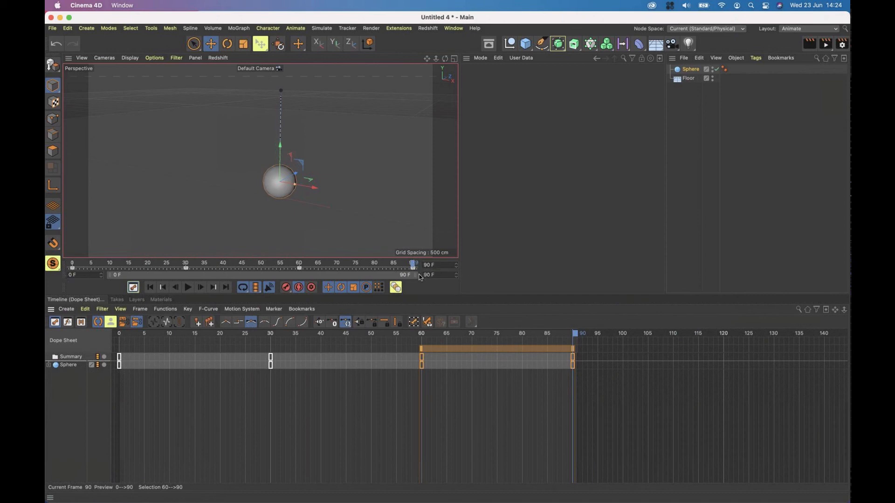
Try shortening and shifting the preview range, and restore it to 0–90 F
{"action": "left_click_drag", "start_coordinate": [401, 276], "coordinate": [330, 275]}
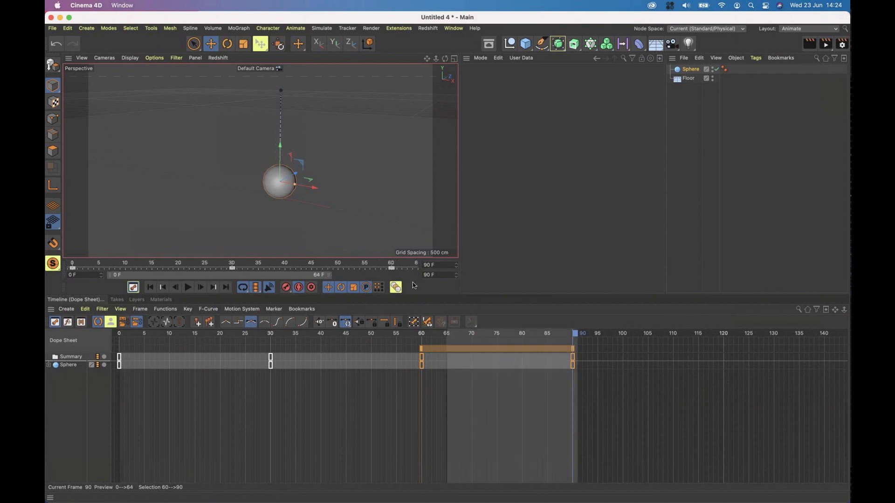
{"action": "left_click_drag", "start_coordinate": [273, 264], "coordinate": [411, 274]}
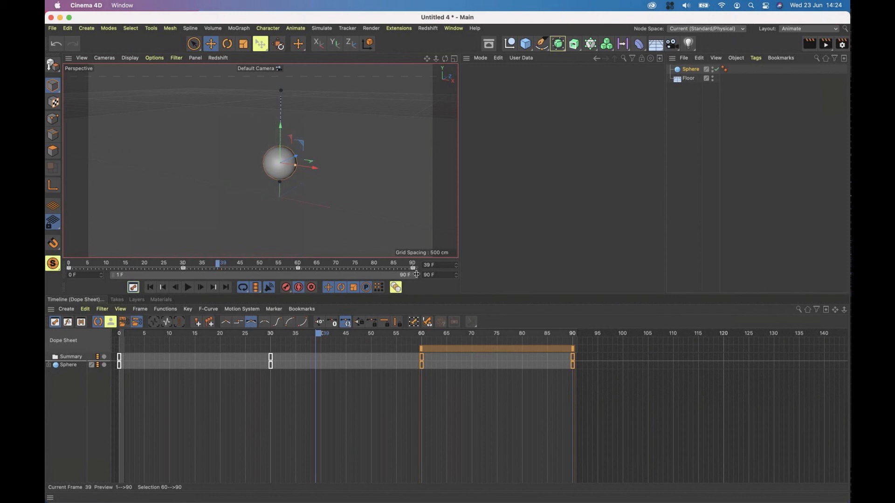
{"action": "left_click_drag", "start_coordinate": [370, 277], "coordinate": [270, 275]}
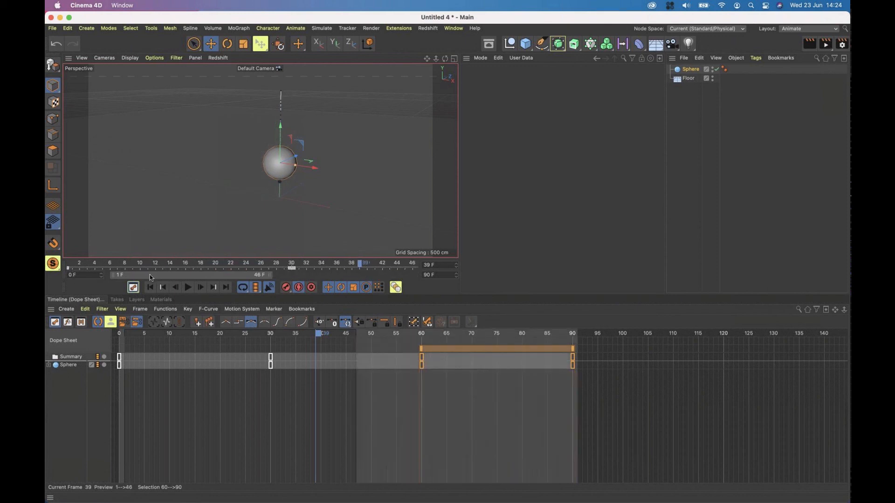
{"action": "left_click_drag", "start_coordinate": [149, 275], "coordinate": [189, 272]}
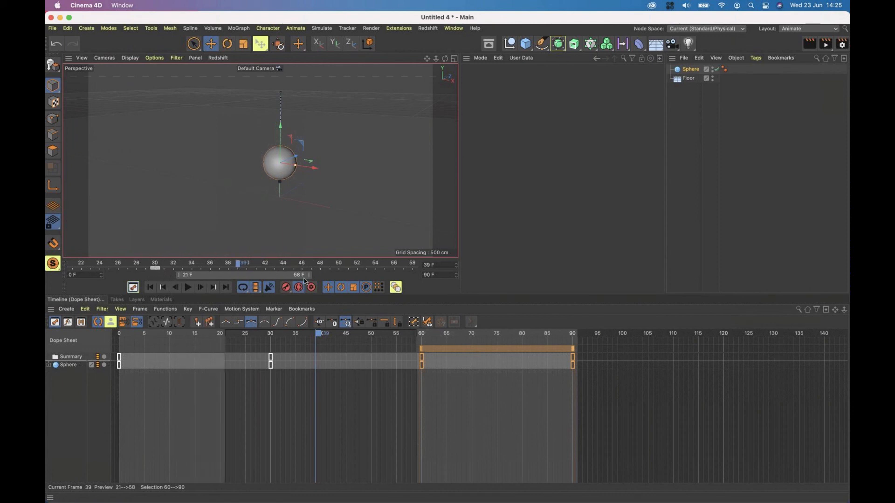
{"action": "left_click_drag", "start_coordinate": [307, 275], "coordinate": [414, 275]}
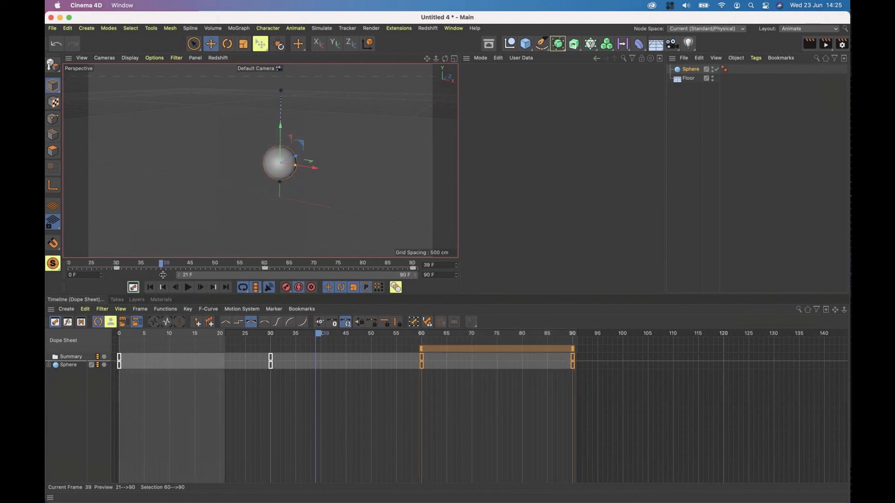
{"action": "left_click_drag", "start_coordinate": [163, 274], "coordinate": [110, 274]}
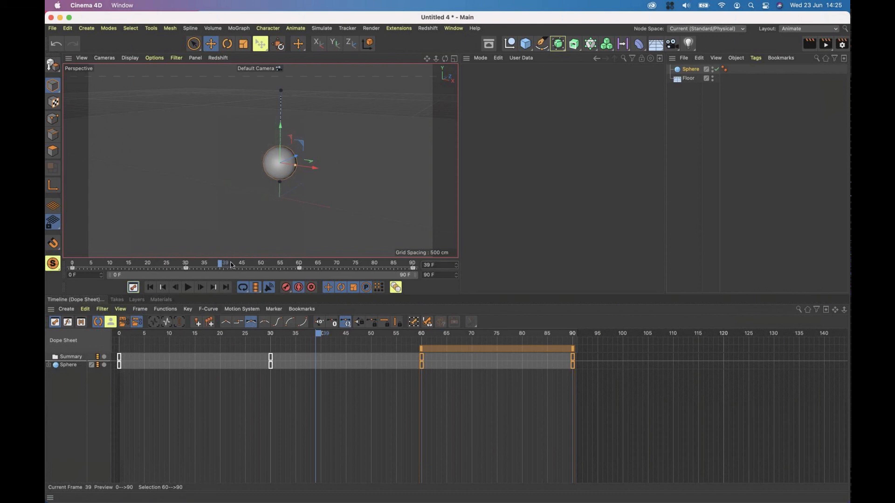
Extend the animation's end to 120 F and copy the sphere's frame 0 key to frame 120
{"action": "left_click_drag", "start_coordinate": [232, 266], "coordinate": [433, 267]}
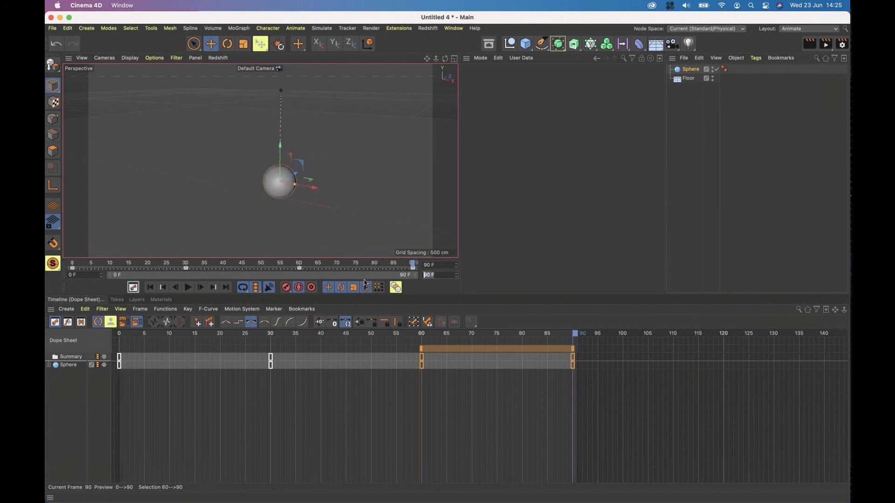
{"action": "type", "text": "120"}
{"action": "key", "text": "Return"}
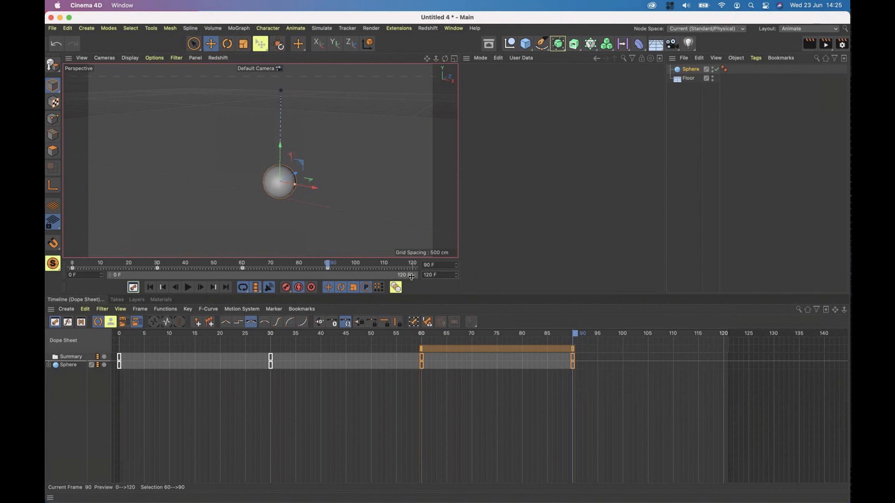
{"action": "left_click", "coordinate": [452, 438]}
{"action": "left_click", "coordinate": [116, 356]}
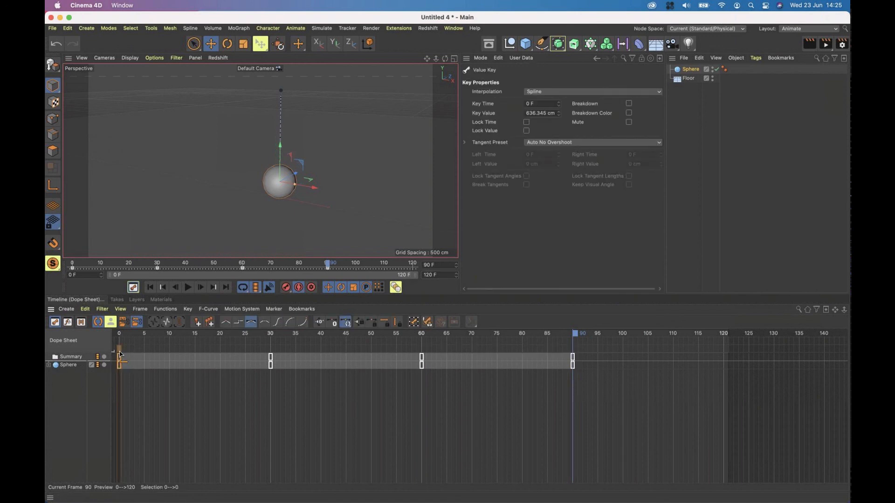
{"action": "left_click_drag", "start_coordinate": [122, 366], "coordinate": [724, 365]}
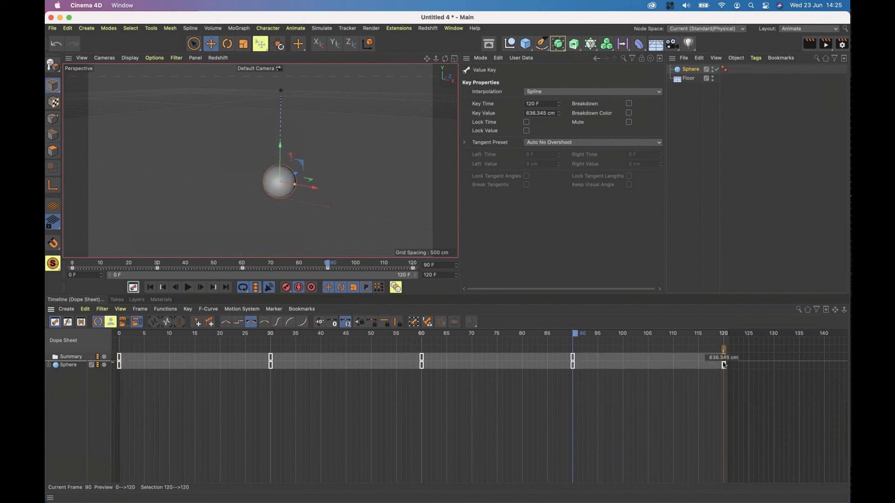
Play the sphere's animation, show its Position Y curve in F-Curve mode, and scrub from frame 0 to 30
{"action": "left_click", "coordinate": [189, 288]}
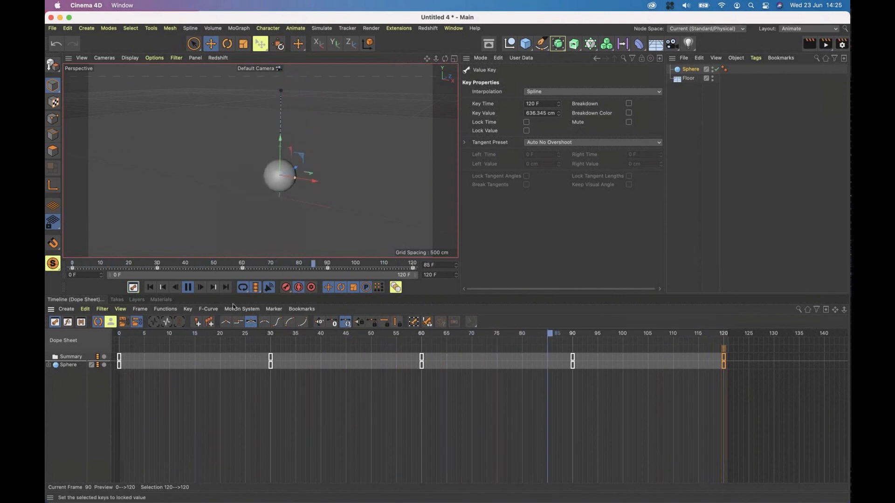
{"action": "left_click", "coordinate": [68, 322]}
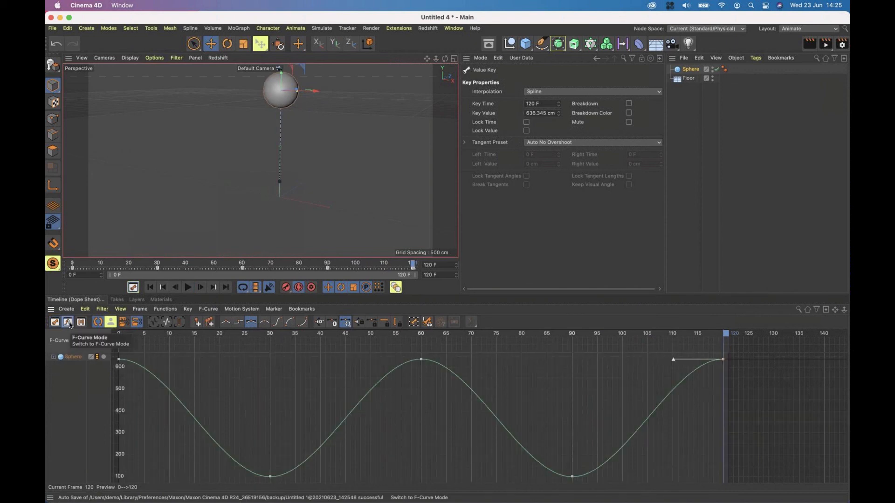
{"action": "left_click", "coordinate": [53, 357]}
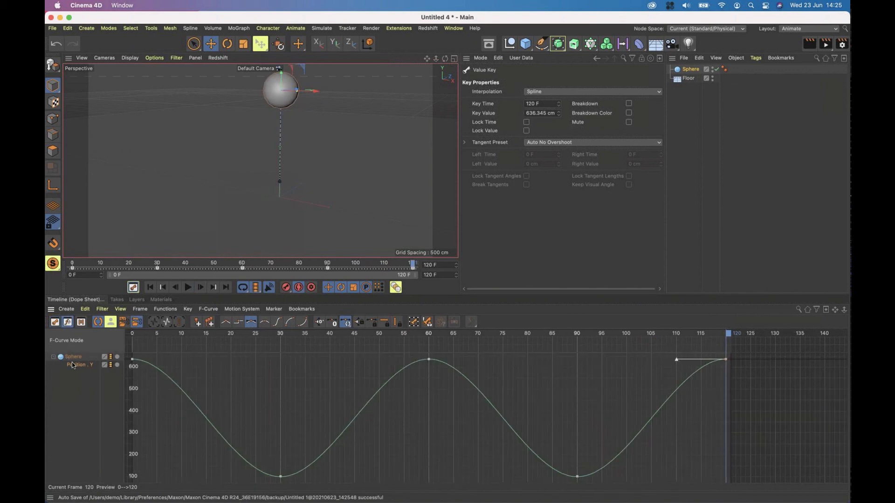
{"action": "left_click", "coordinate": [364, 390]}
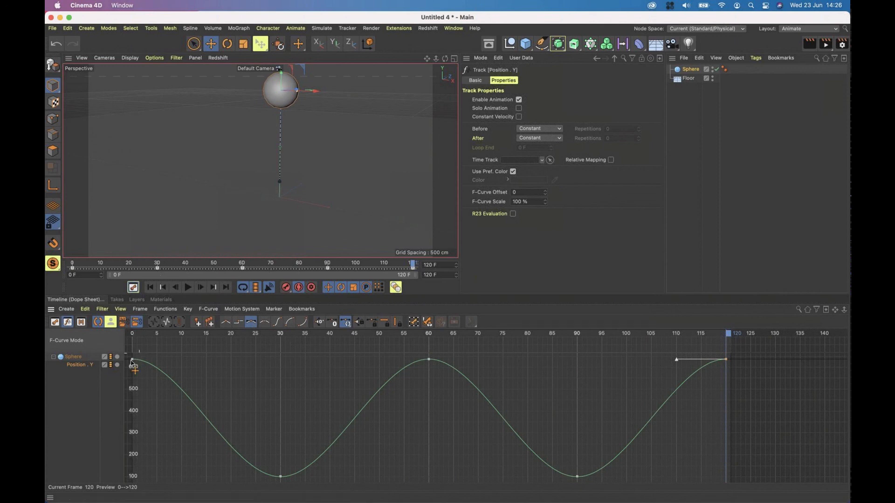
{"action": "left_click", "coordinate": [133, 334]}
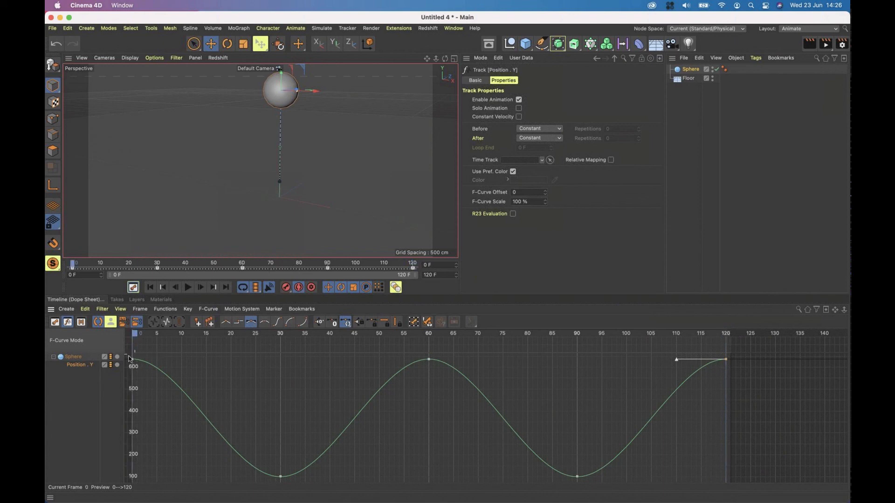
{"action": "left_click_drag", "start_coordinate": [146, 335], "coordinate": [283, 342]}
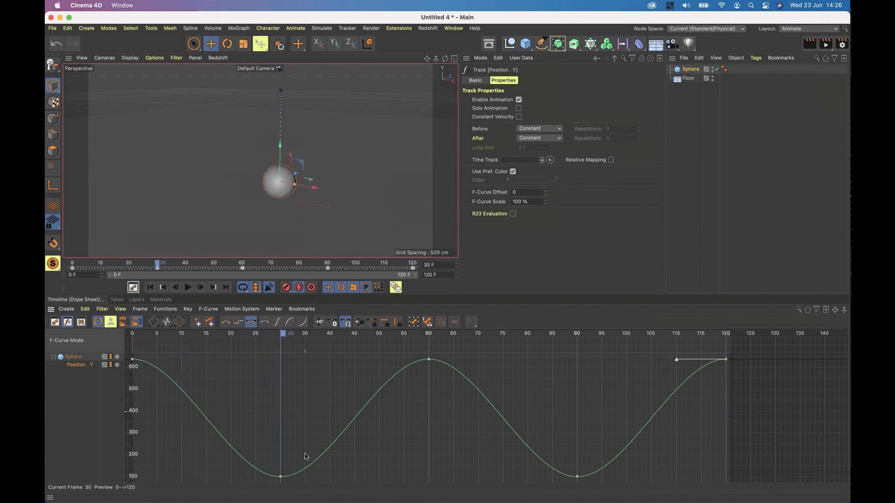
Try tilting the linked tangents of the sphere's Position Y key at frame 30, and undo the change
{"action": "left_click", "coordinate": [281, 476]}
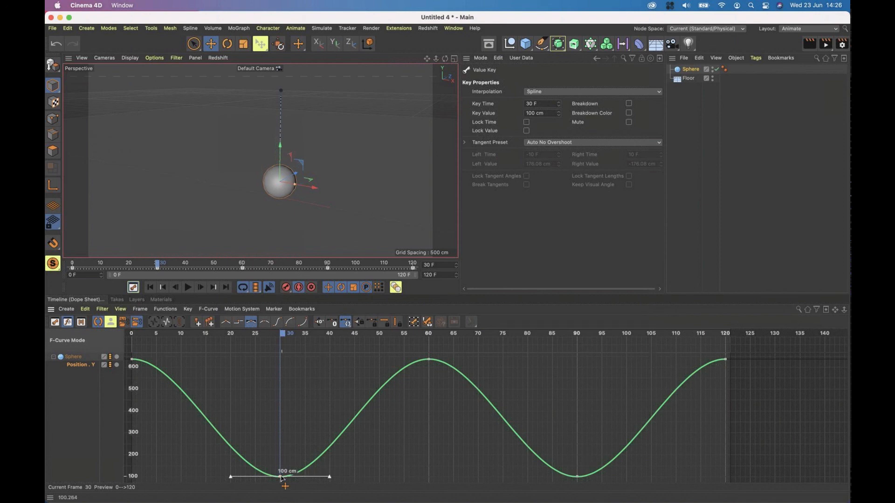
{"action": "left_click_drag", "start_coordinate": [280, 478], "coordinate": [220, 473]}
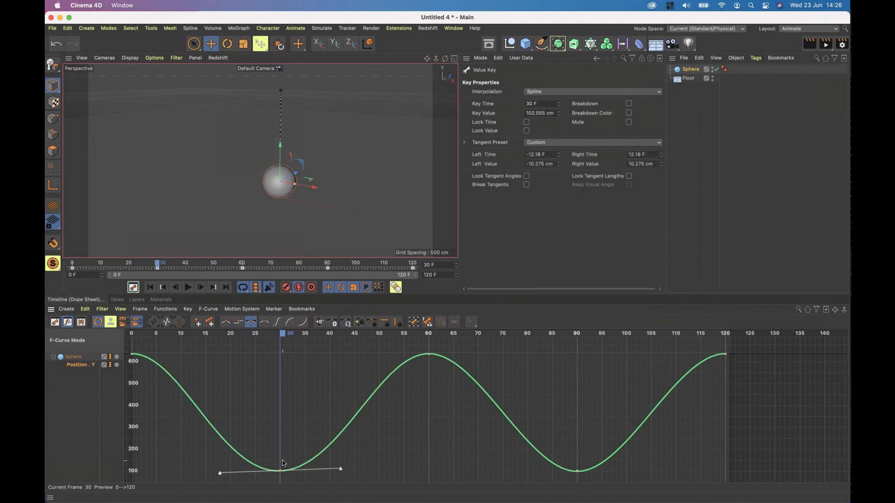
{"action": "key", "text": "super+z"}
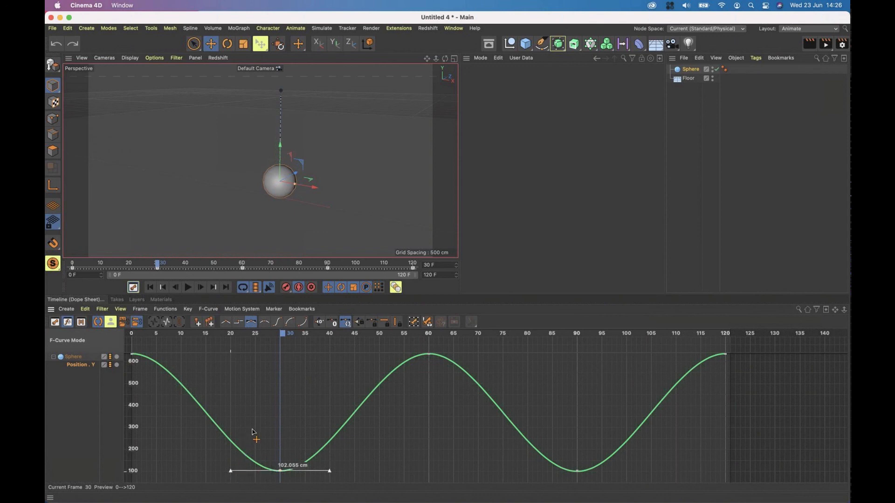
Break the frame 30 key's tangents, pull both handles up to about -2.91 F and 3.27 F at 221.936 cm, and play the bounce
{"action": "left_click_drag", "start_coordinate": [252, 429], "coordinate": [253, 427], "text": "shift"}
{"action": "left_click_drag", "start_coordinate": [328, 470], "coordinate": [266, 422]}
{"action": "left_click", "coordinate": [150, 287]}
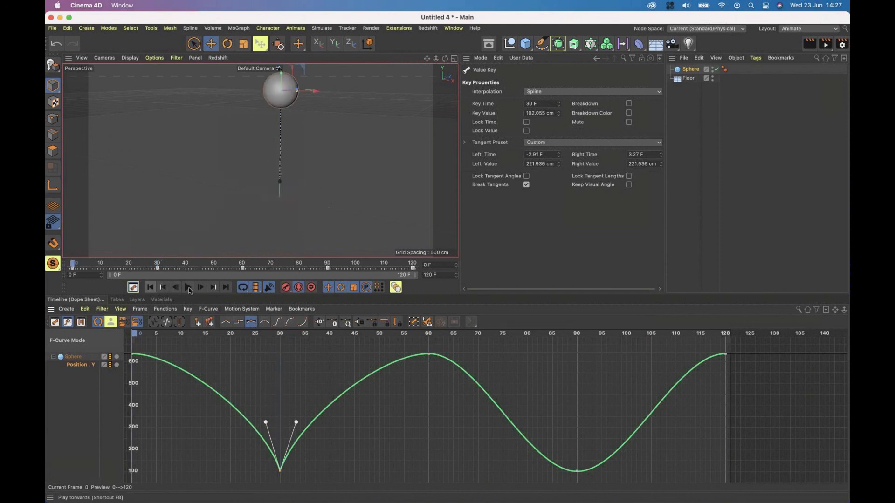
{"action": "left_click", "coordinate": [188, 287]}
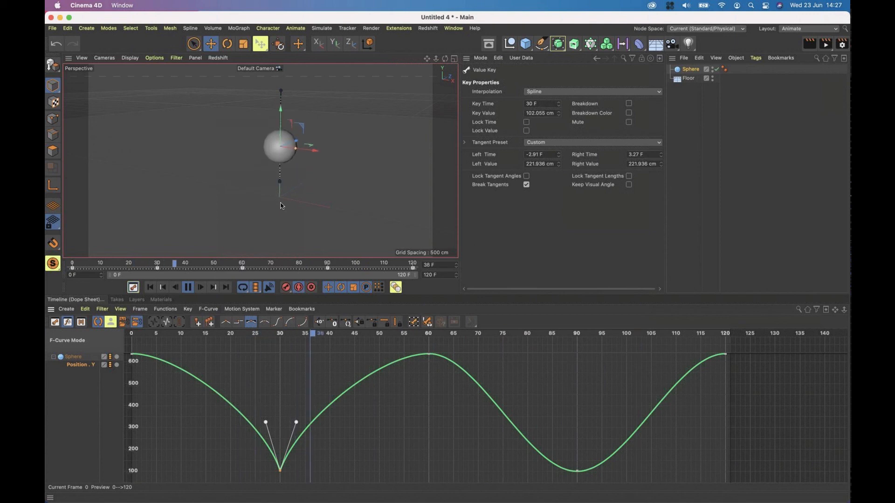
Return to the dope sheet and copy the sphere's frame 30 key over the key at frame 90
{"action": "left_click", "coordinate": [578, 472]}
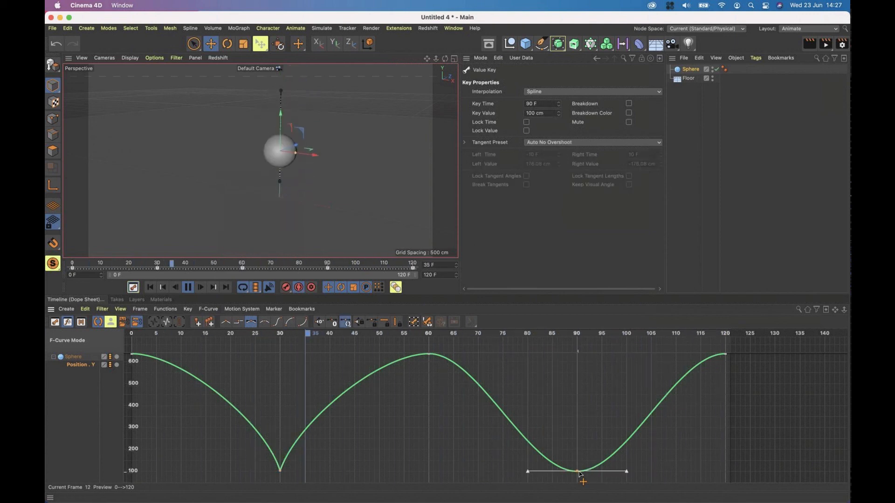
{"action": "left_click", "coordinate": [56, 323]}
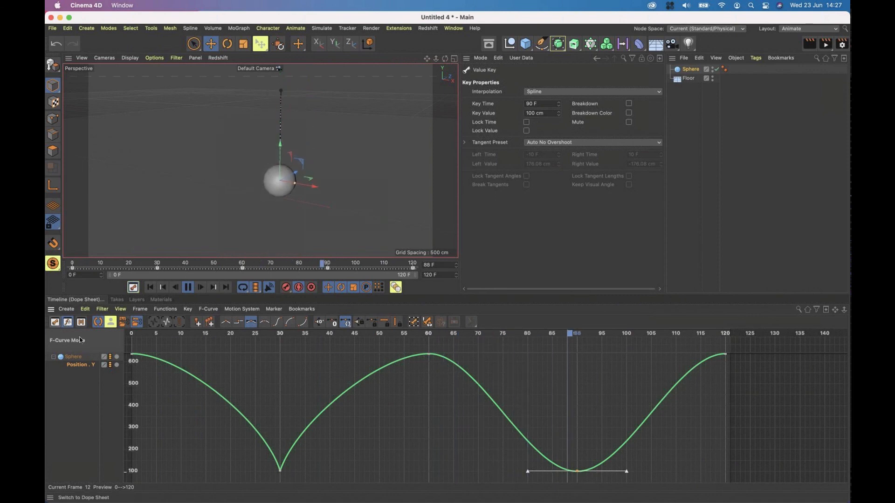
{"action": "left_click", "coordinate": [281, 393]}
{"action": "left_click", "coordinate": [272, 359]}
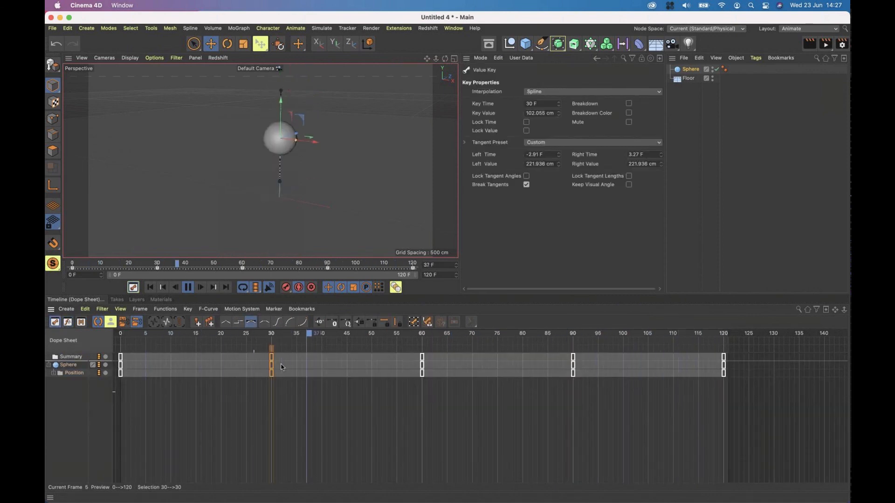
{"action": "left_click_drag", "start_coordinate": [272, 359], "coordinate": [573, 362], "text": "ctrl"}
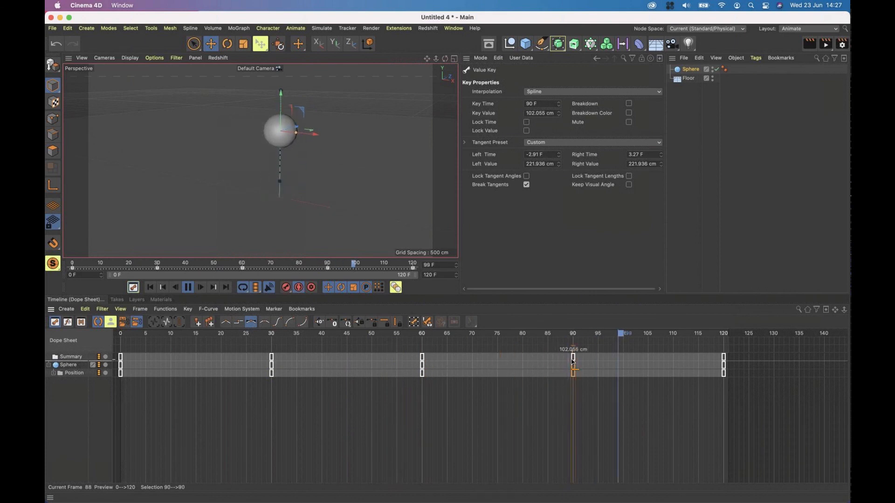